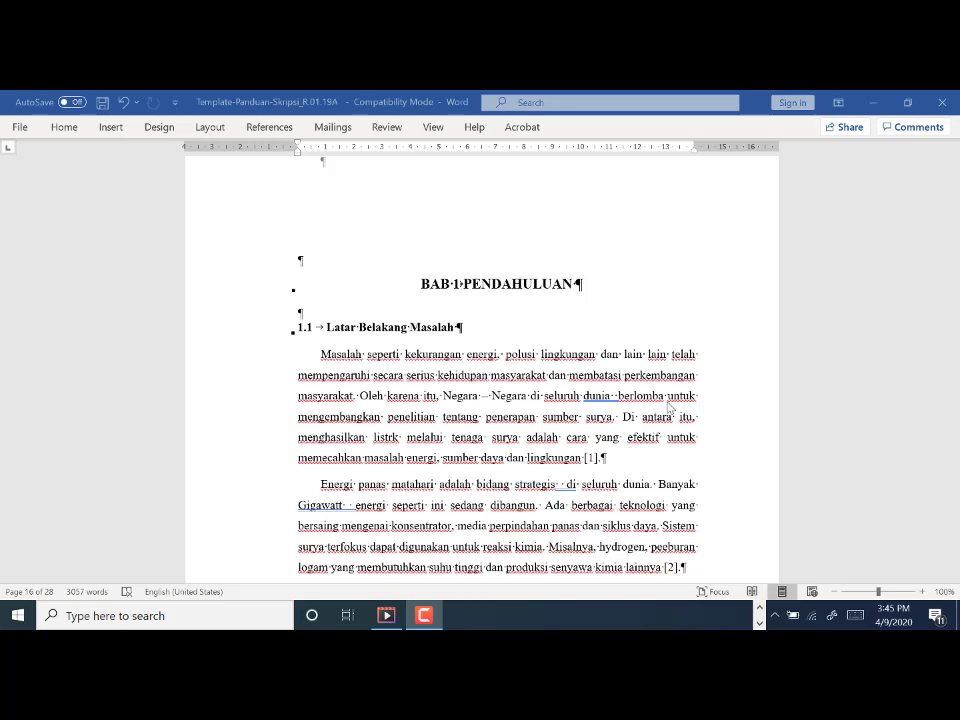
Step: Delete the page number from the Section 6 footer on the BAB 1 PENDAHULUAN page
scroll(670, 407, "down", 5)
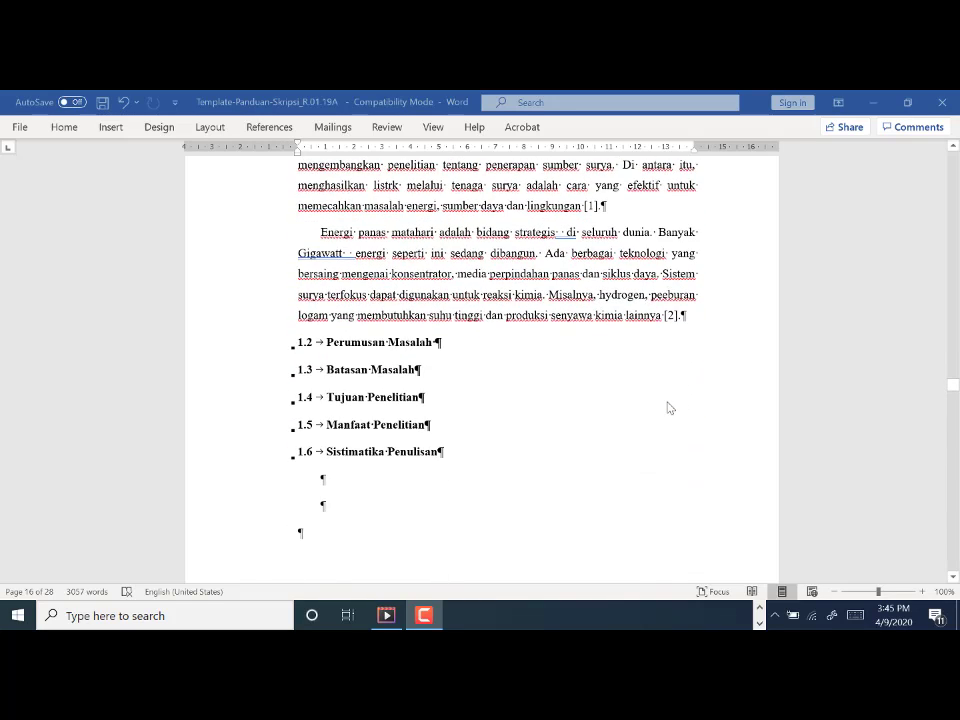
scroll(670, 407, "down", 2)
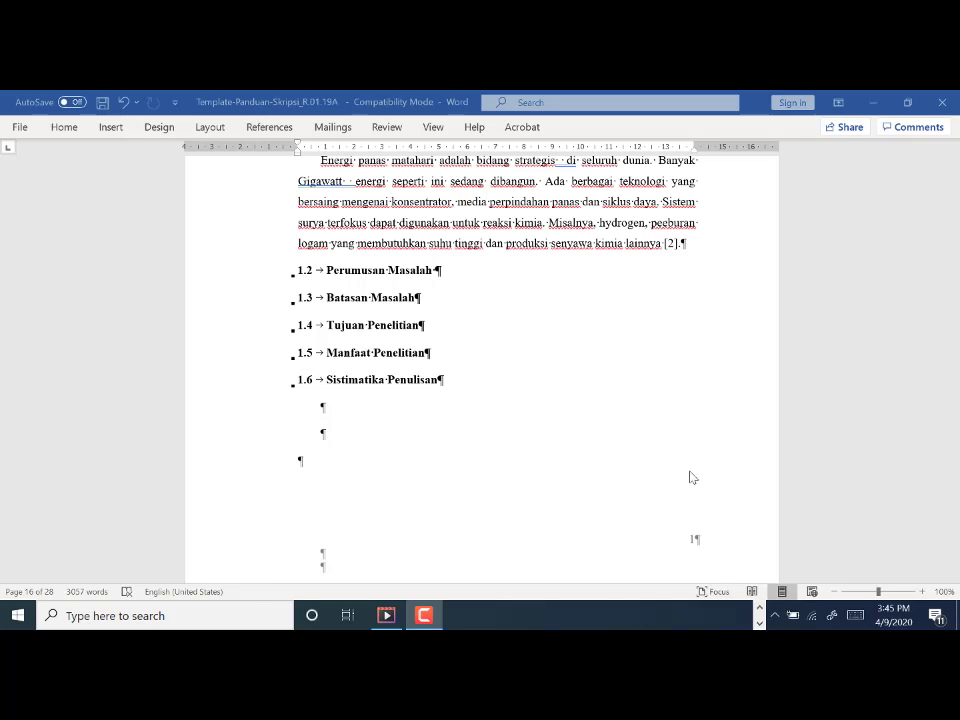
double_click(695, 545)
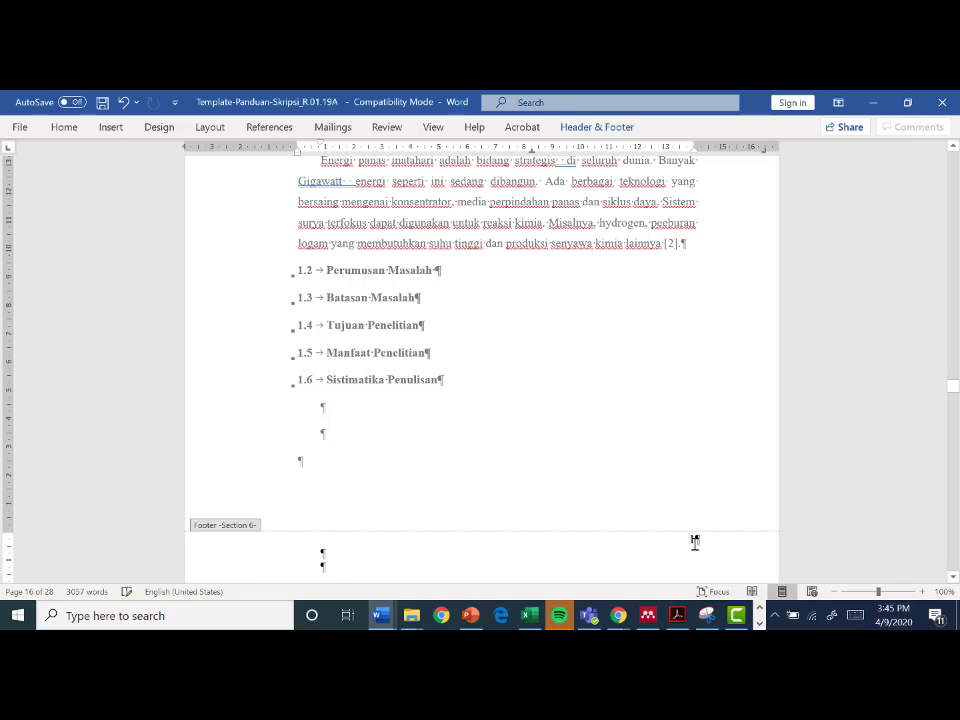
type("1")
left_click_drag(679, 542, 713, 538)
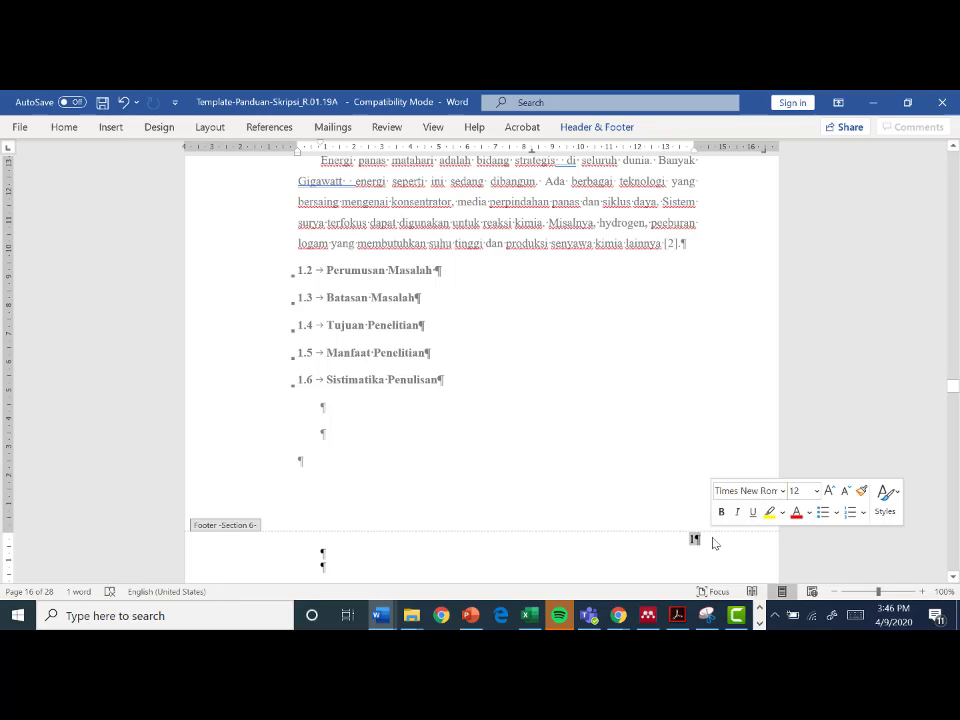
left_click(711, 539)
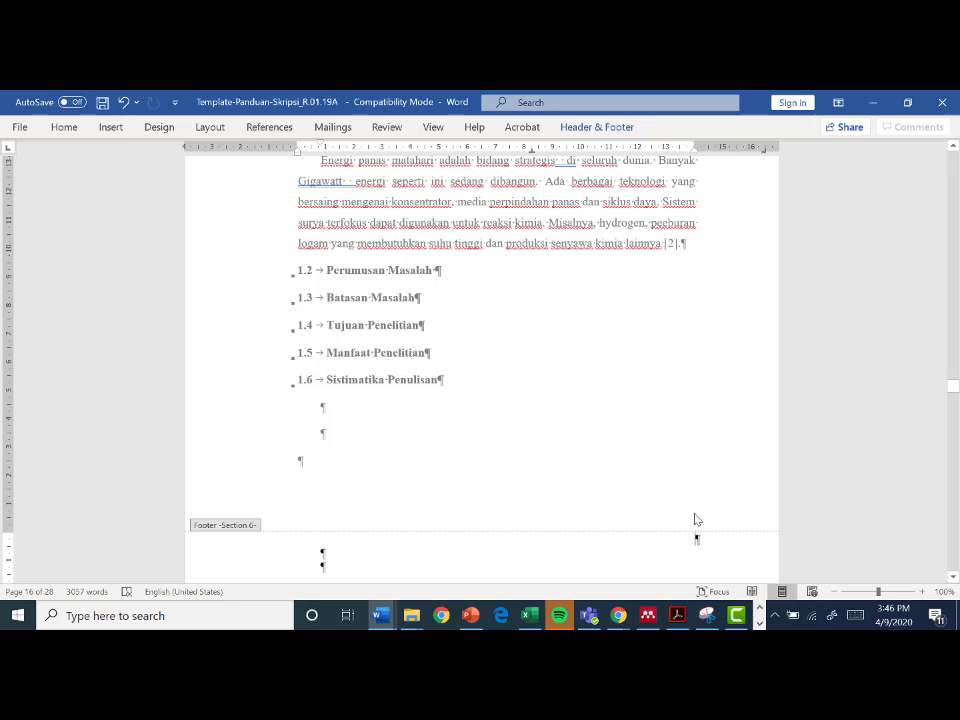
Step: Check the footers around the BAB 1 and BAB 2 pages, including the Section 5 footer before them, for page numbers
scroll(697, 519, "up", 6)
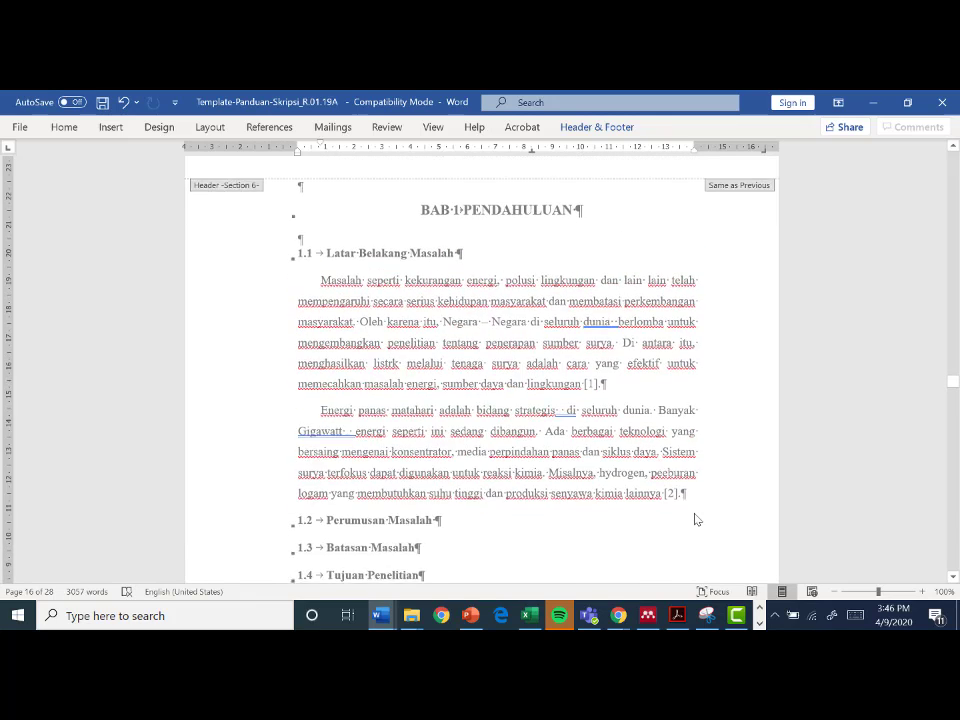
scroll(697, 519, "up", 6)
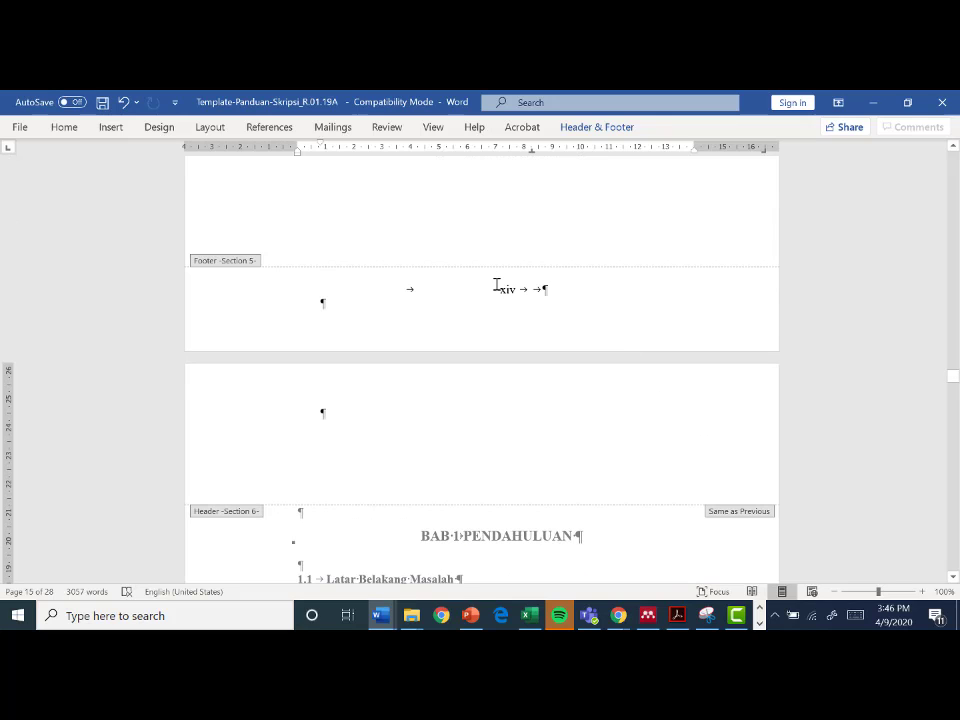
scroll(570, 470, "down", 6)
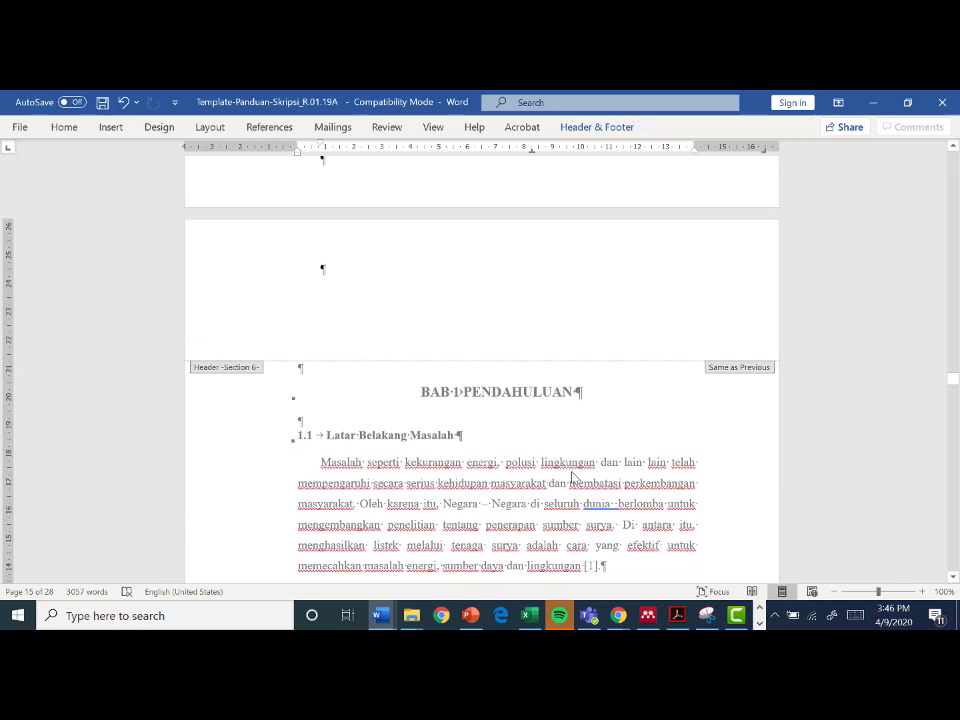
scroll(573, 481, "down", 8)
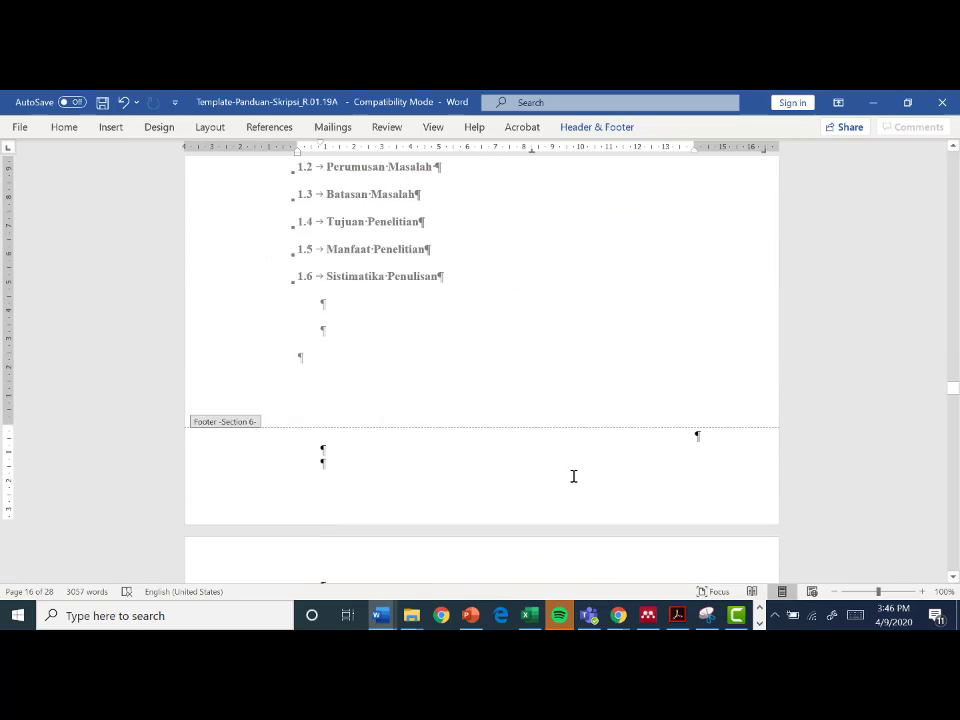
scroll(573, 476, "down", 10)
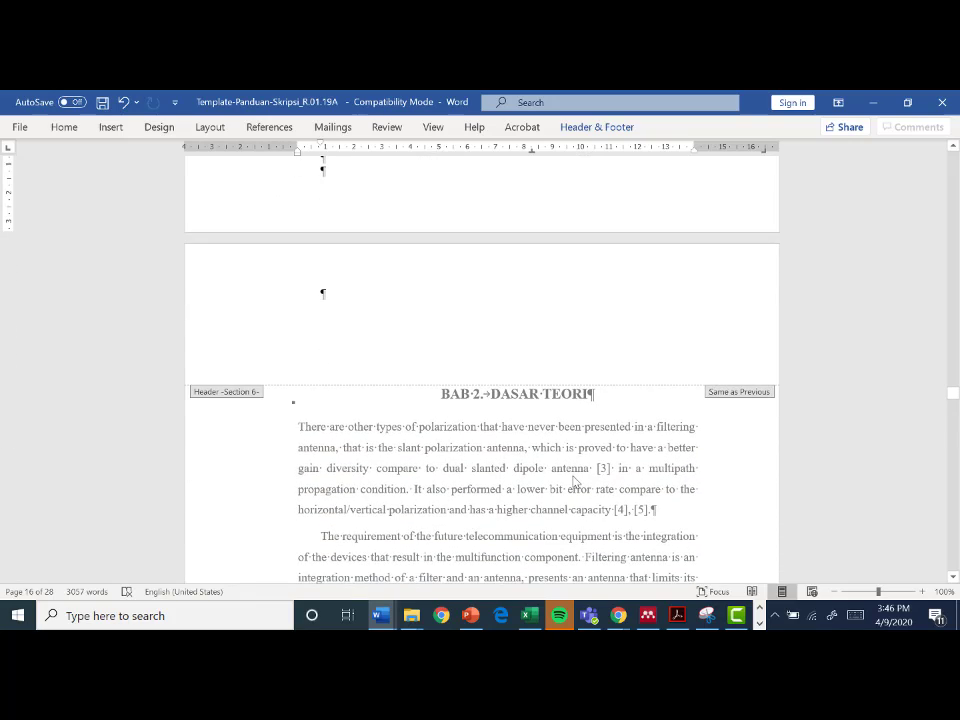
scroll(573, 481, "down", 7)
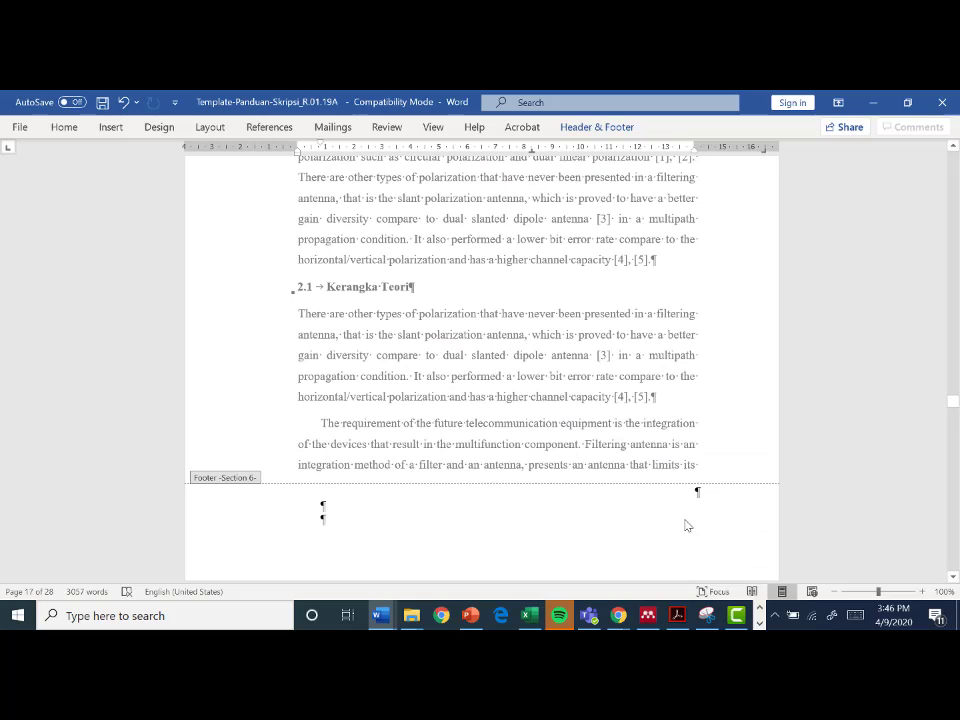
scroll(686, 525, "up", 8)
scroll(686, 525, "up", 6)
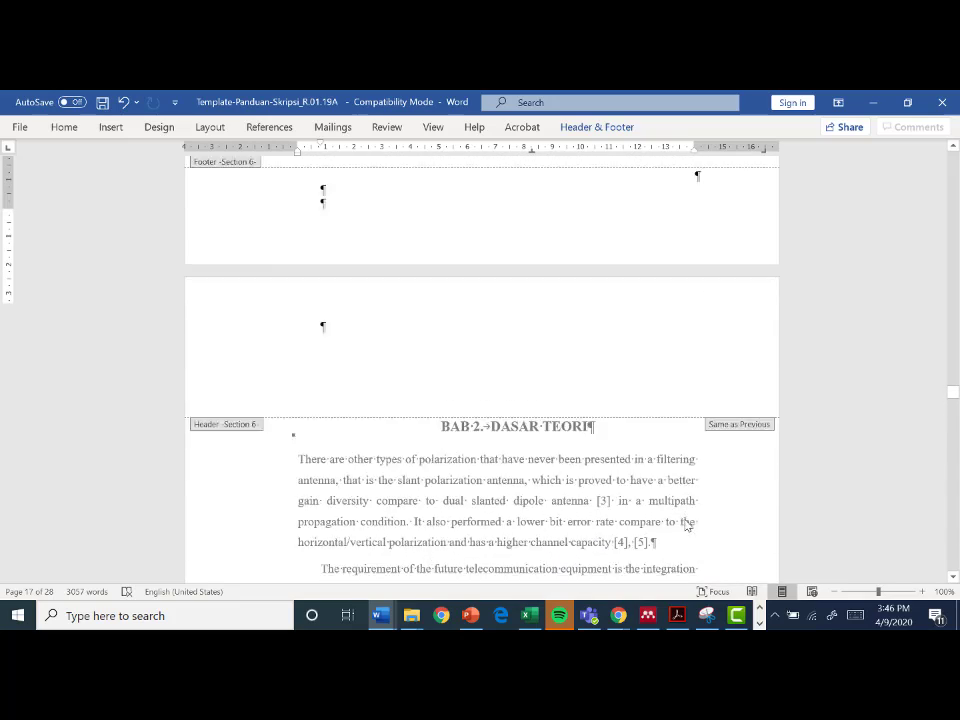
scroll(686, 519, "up", 2)
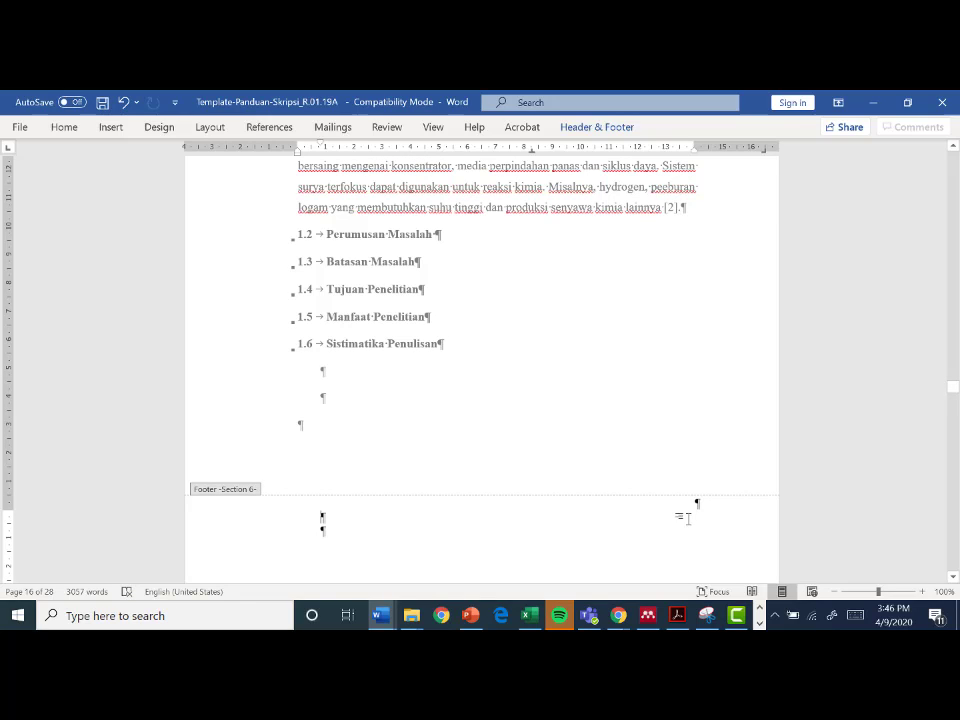
Step: Insert a top-of-page page number in the Plain Number 3 style for Section 6
left_click(695, 505)
left_click(112, 128)
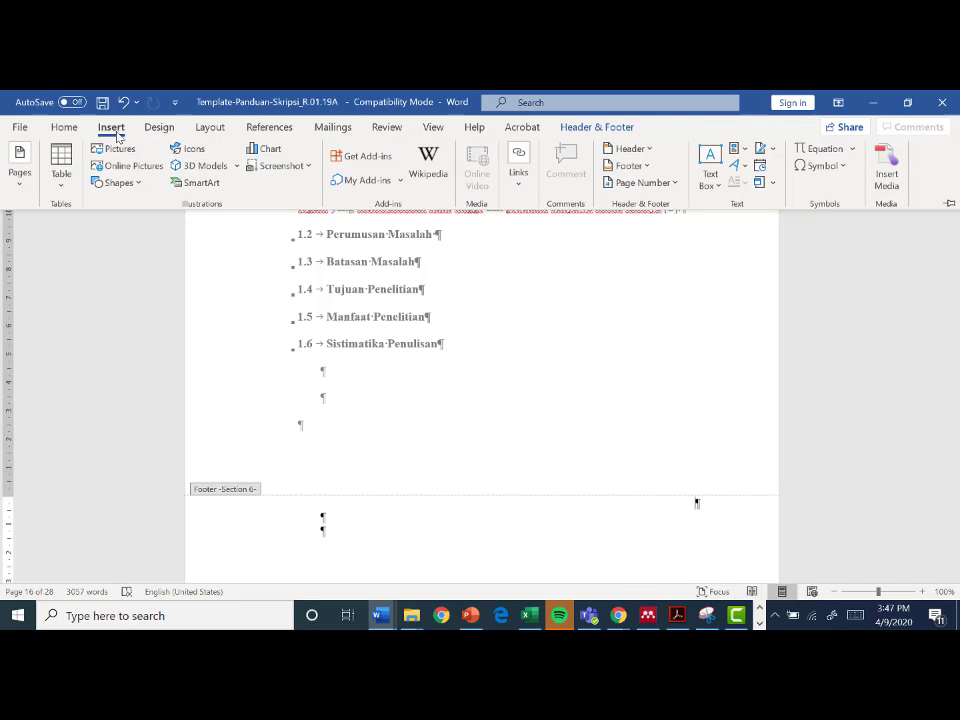
left_click(670, 183)
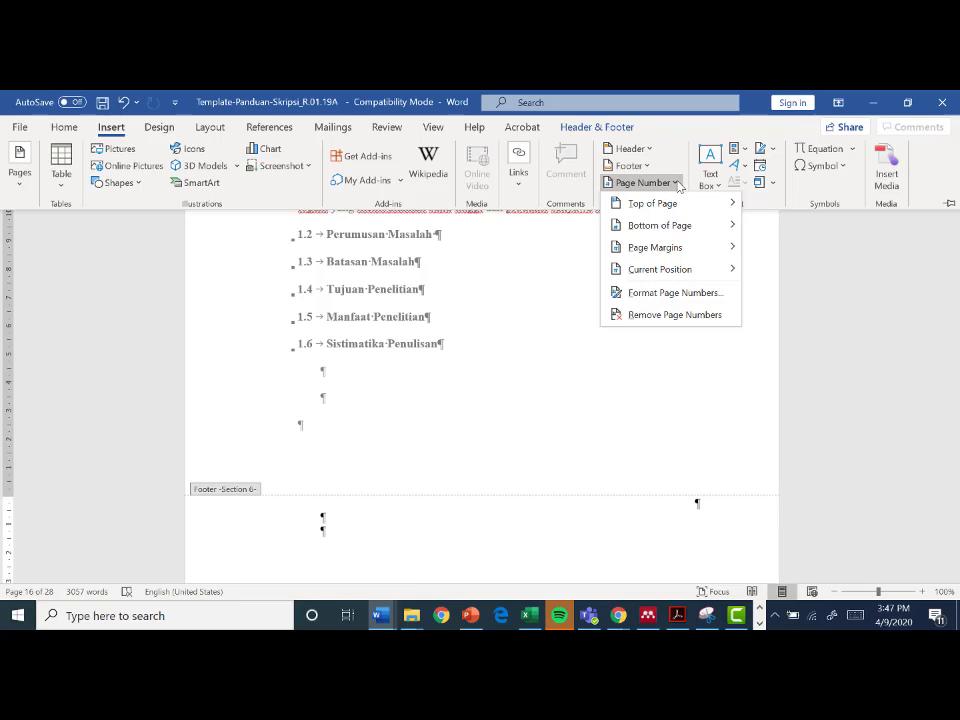
mouse_move(686, 208)
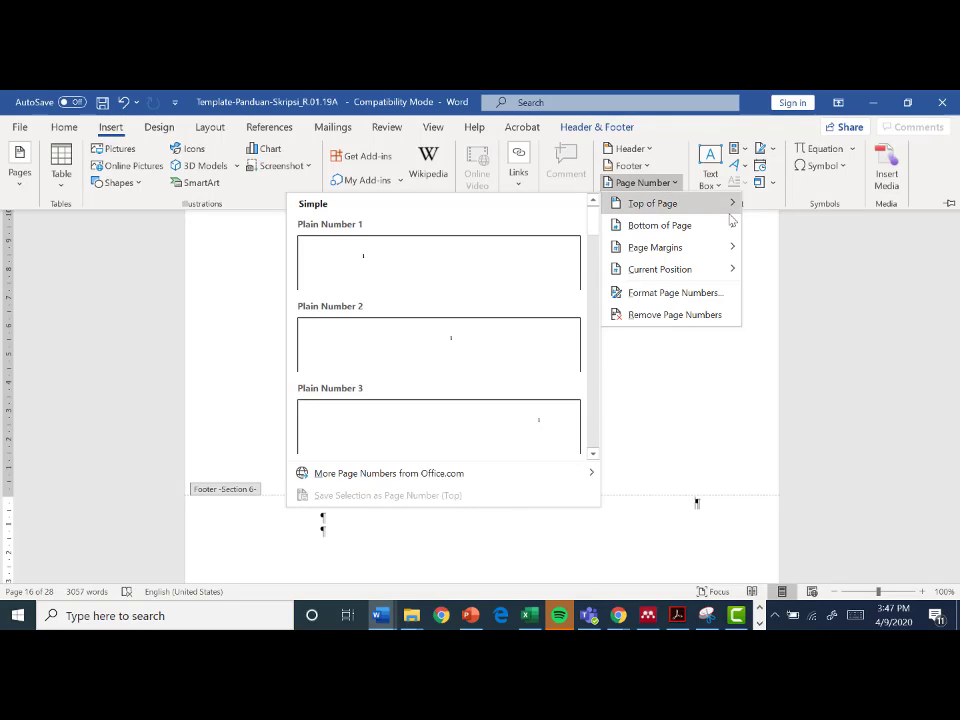
left_click(512, 439)
Step: Examine the header page numbers and the footers across the BAB 1 and BAB 2 pages of Section 6
scroll(512, 439, "down", 5)
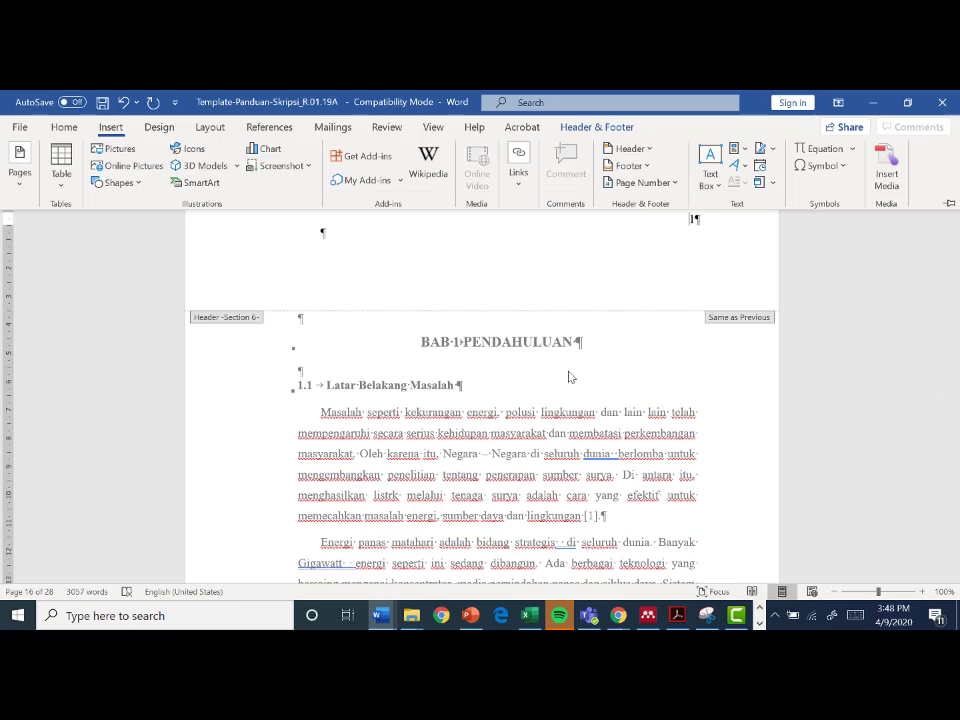
scroll(593, 350, "up", 2)
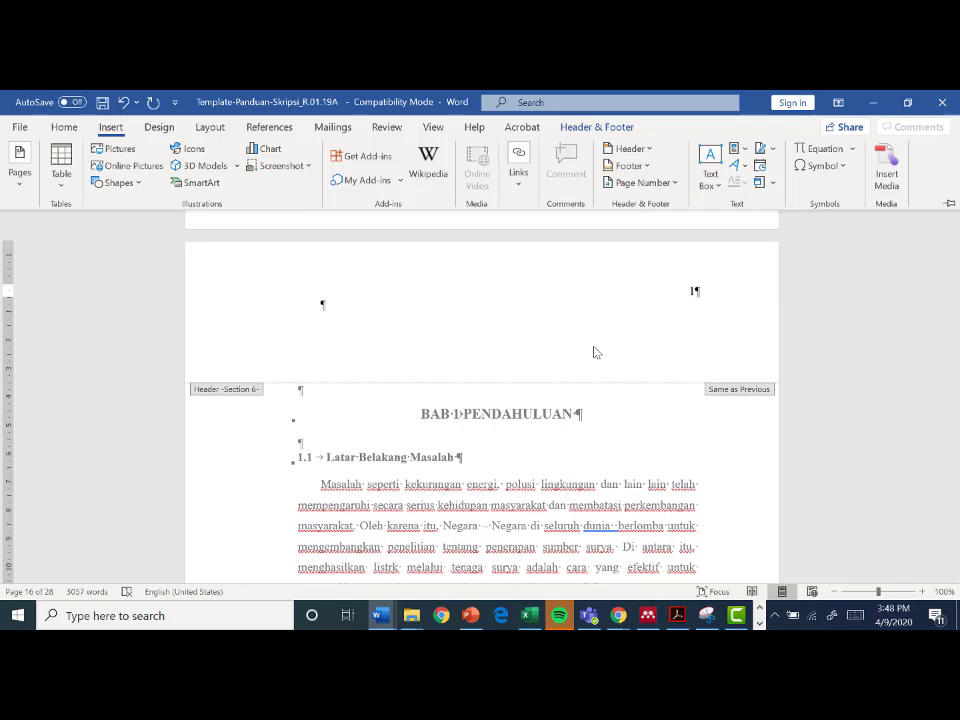
scroll(595, 352, "down", 6)
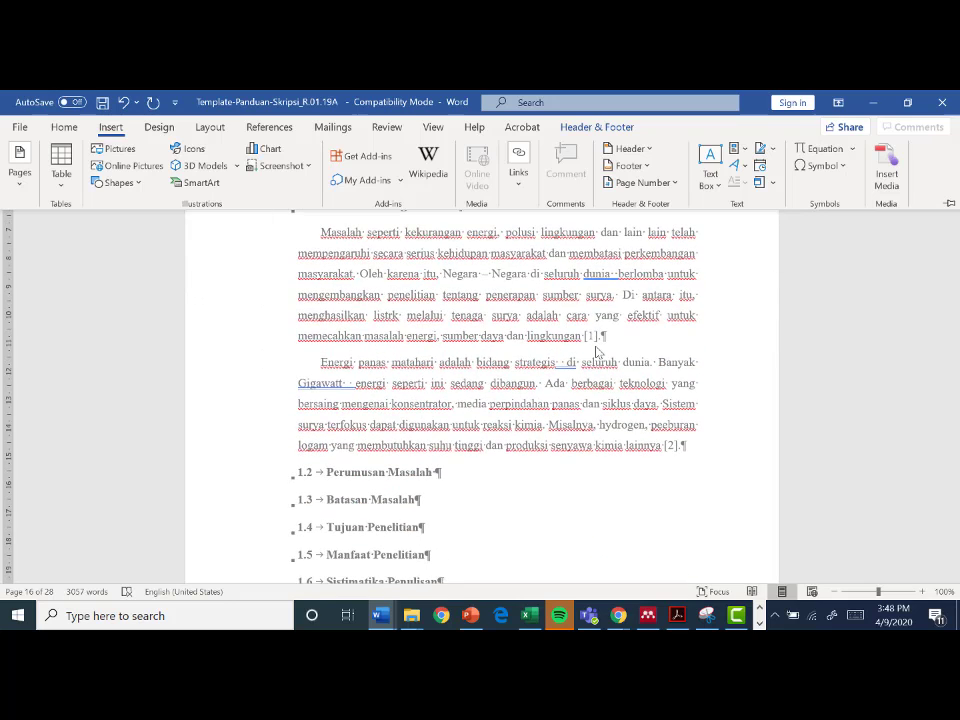
scroll(596, 352, "up", 5)
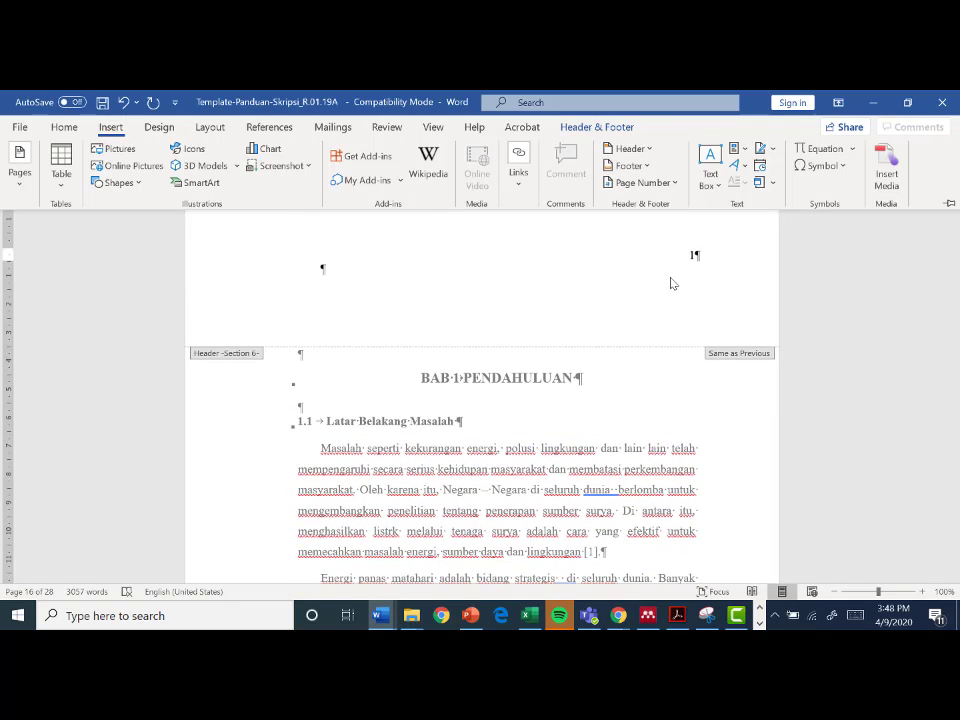
key("ctrl+F1")
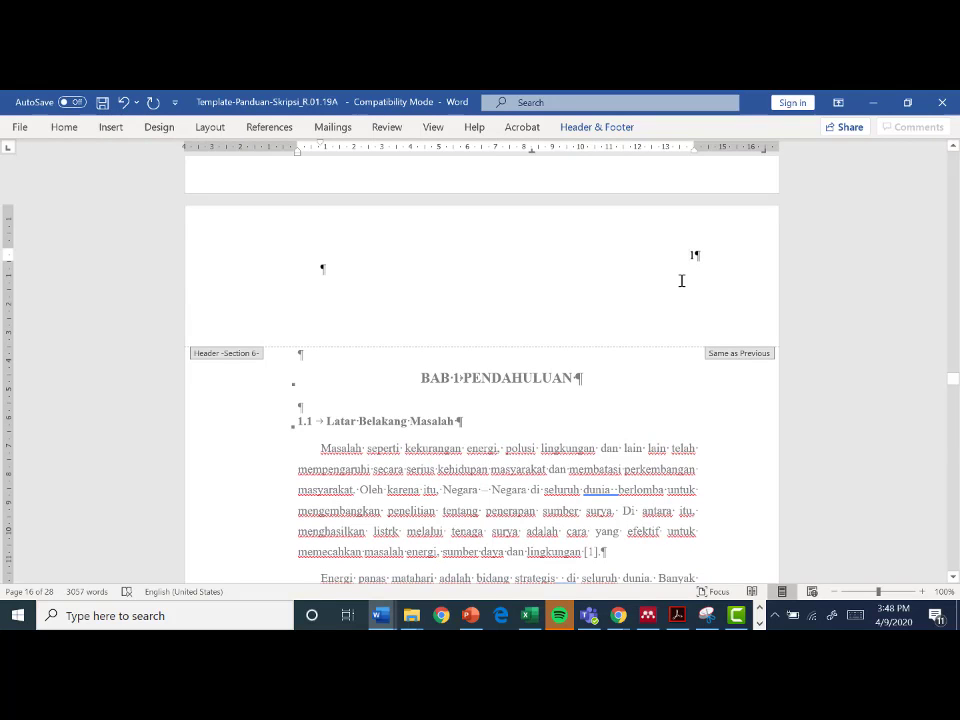
scroll(681, 285, "down", 7)
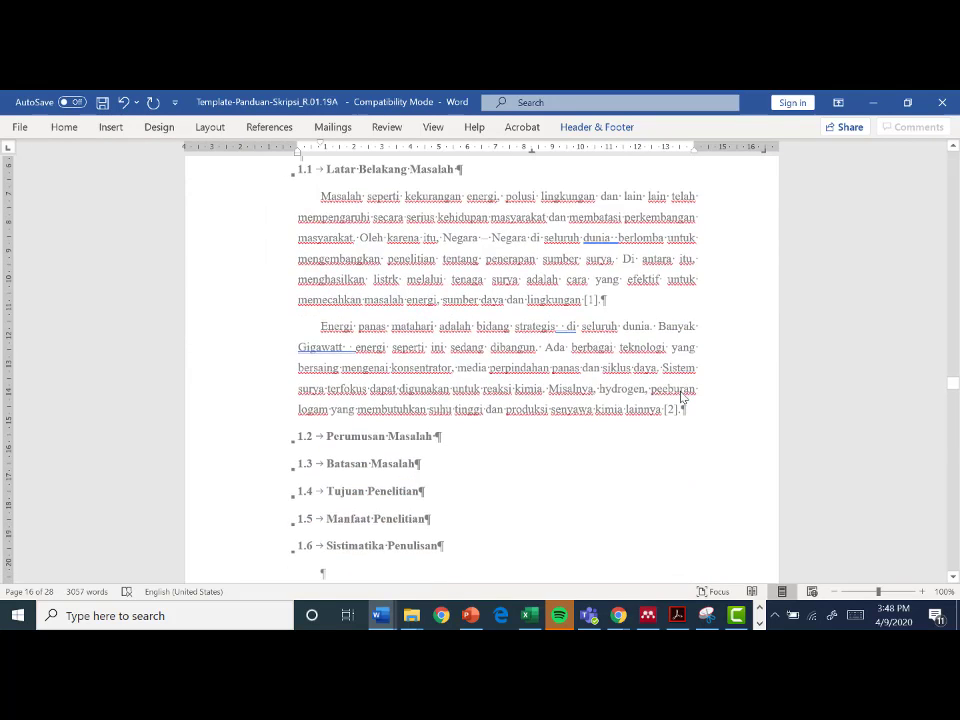
scroll(681, 398, "down", 4)
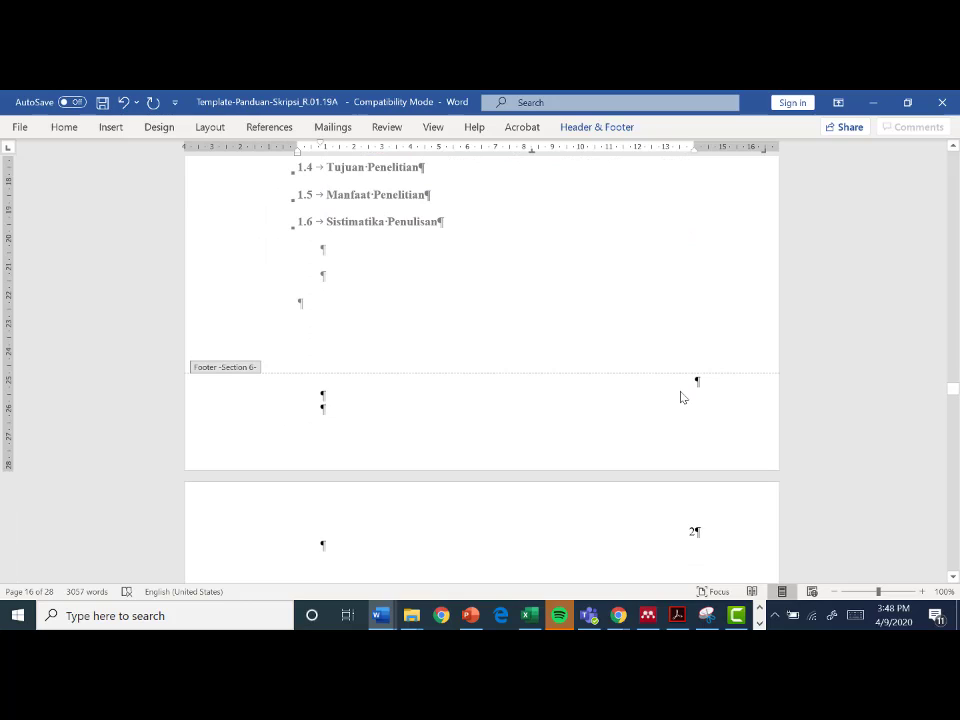
scroll(681, 398, "down", 8)
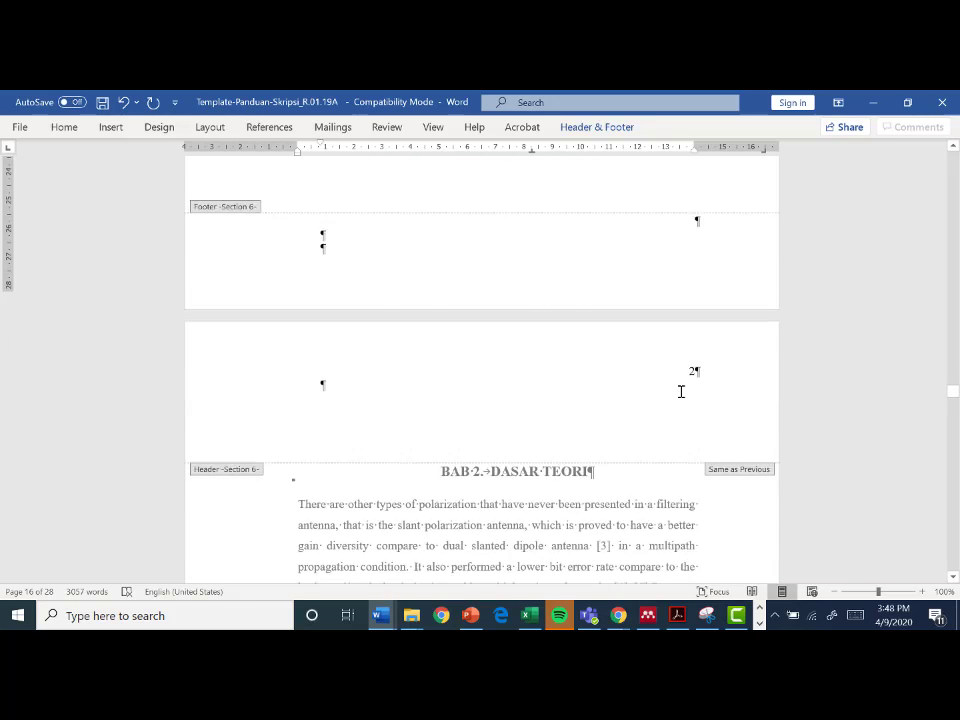
scroll(681, 398, "down", 8)
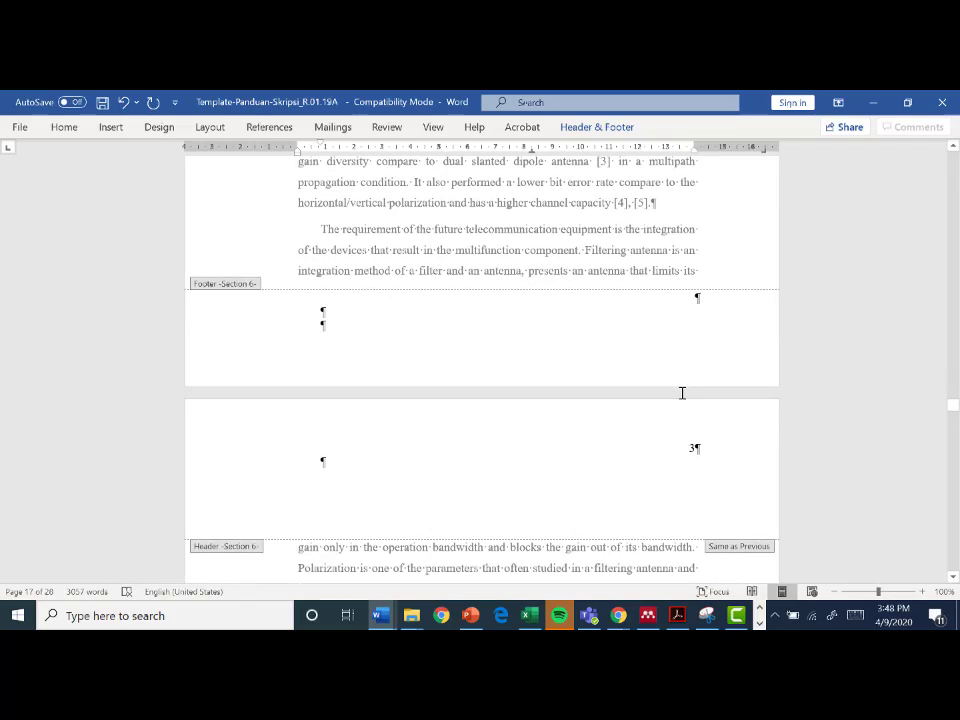
scroll(682, 393, "up", 10)
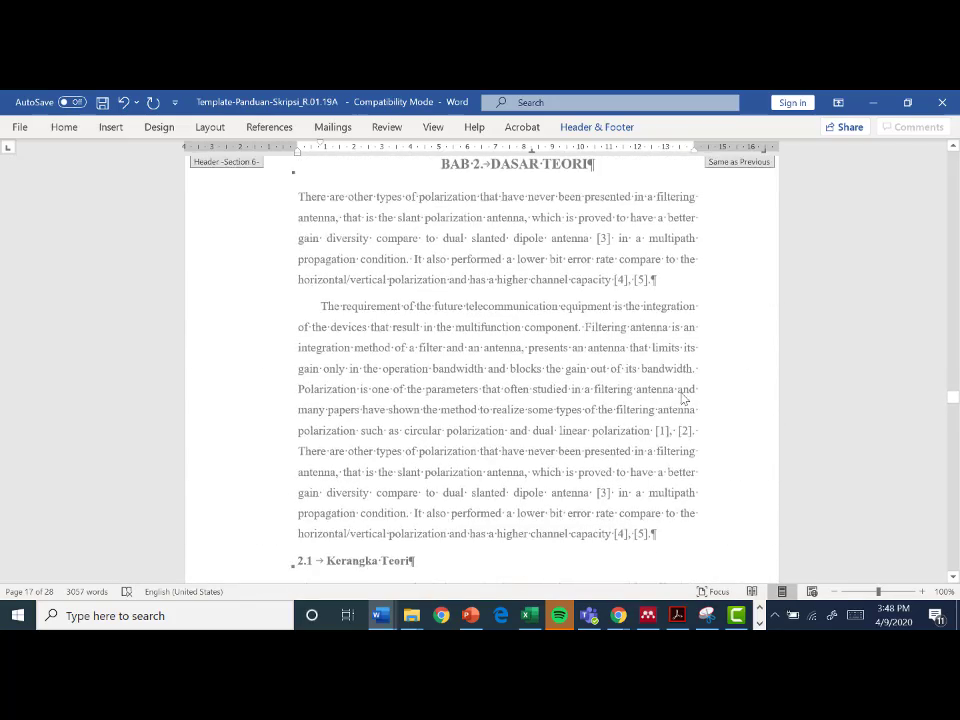
scroll(682, 398, "up", 10)
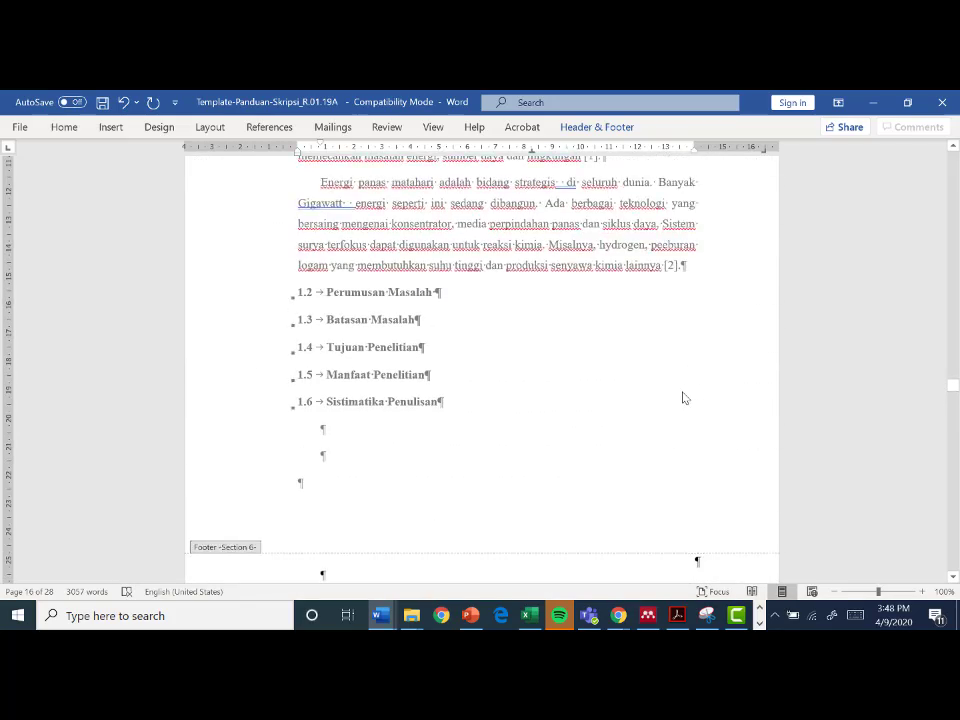
Step: Paste the "Energi panas matahari" paragraph under 1.6 Sistimatika Penulisan, plus two more copies that continue on the following page
scroll(682, 398, "up", 5)
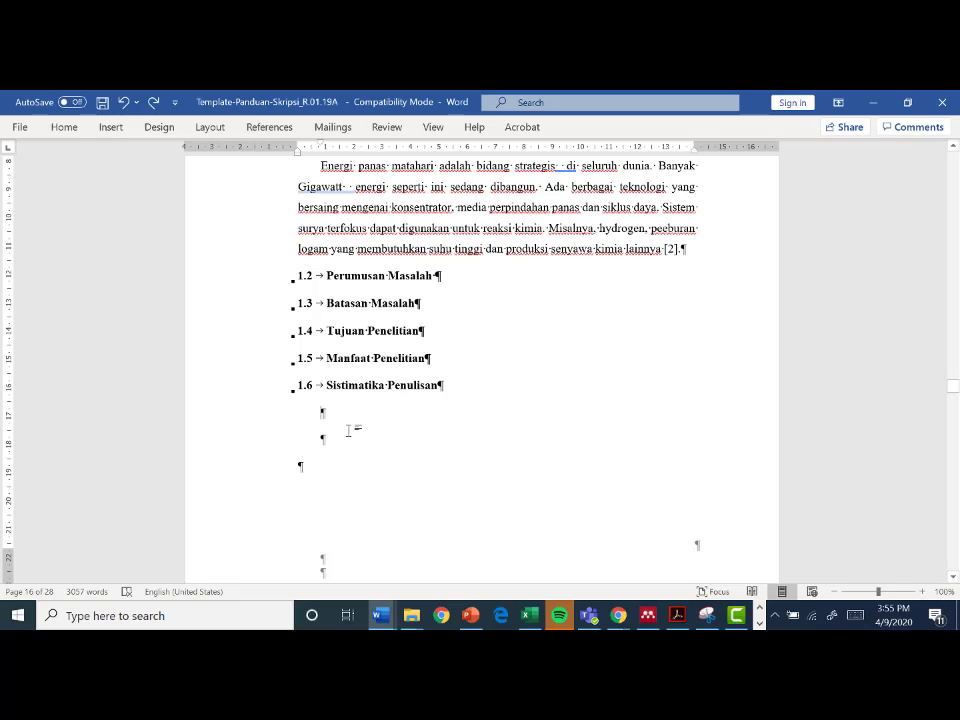
left_click(348, 430)
type("Energi panas matahari adalah bidang strategis  di seluruh dunia. Banyak Gigawatt  energi seperti ini sedang dibangun. Ada berbagai teknologi yang bersaing mengenai konsentrator, media perpindahan panas dan siklus daya. Sistem surya terfokus dapat digunakan untuk reaksi kimia. Misalnya, hydrogen, peeburan logam yang membutuhkan suhu tinggi dan produksi senyawa kimia lainnya [2].")
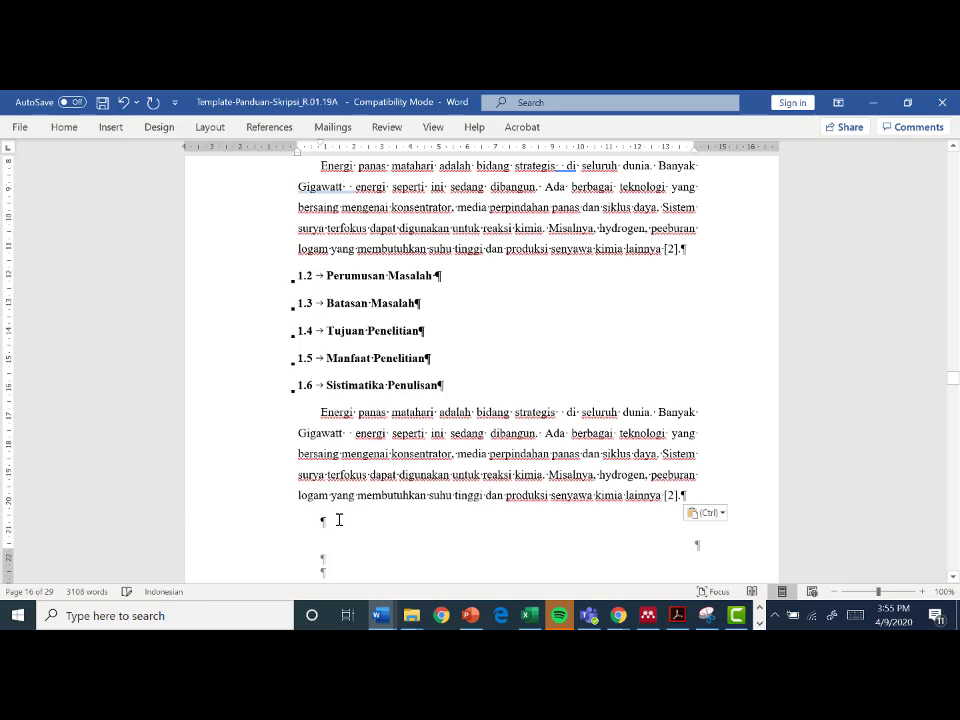
key("ctrl+Return")
type("Energi panas matahari adalah bidang strategis  di seluruh dunia. Banyak Gigawatt  energi seperti ini sedang dibangun. Ada berbagai teknologi yang bersaing mengenai konsentrator, media perpindahan panas dan siklus daya. Sistem surya terfokus dapat digunakan untuk reaksi kimia. Misalnya, hydrogen, peeburan logam yang membutuhkan suhu tinggi dan produksi senyawa kimia lainnya [2].")
type("Energi panas matahari adalah bidang strategis di seluruh dunia. Banyak Gigawatt energi seperti ini sedang dibangun. Ada berbagai teknologi yang bersaing mengenai konsentrator, media perpindahan panas dan siklus daya. Sistem surya terfokus dapat digunakan untuk reaksi kimia. Misalnya, hydrogen, peeburan logam yang membutuhkan suhu tinggi dan produksi senyawa kimia lainnya [2].")
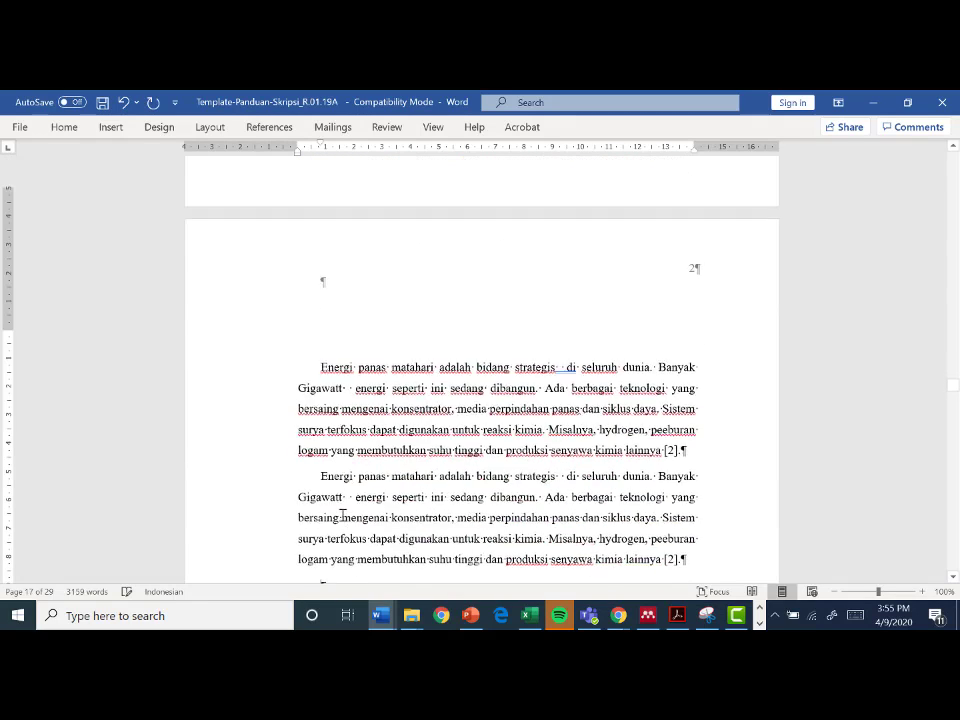
Step: Compare the header page numbers and footers on the first and second pages of BAB 1
scroll(381, 480, "up", 8)
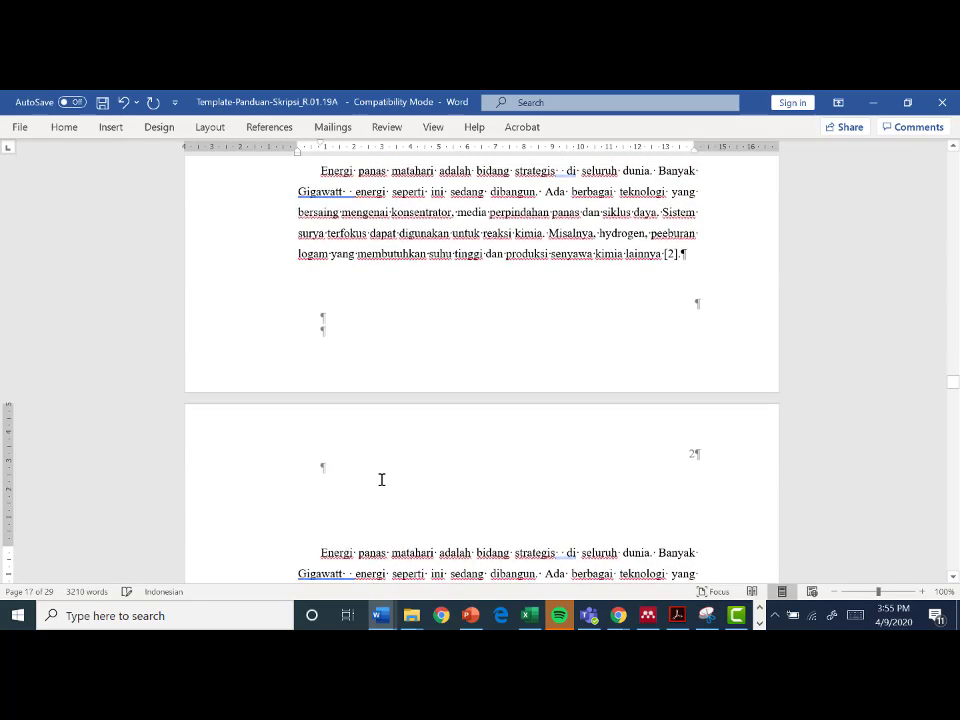
scroll(381, 485, "up", 6)
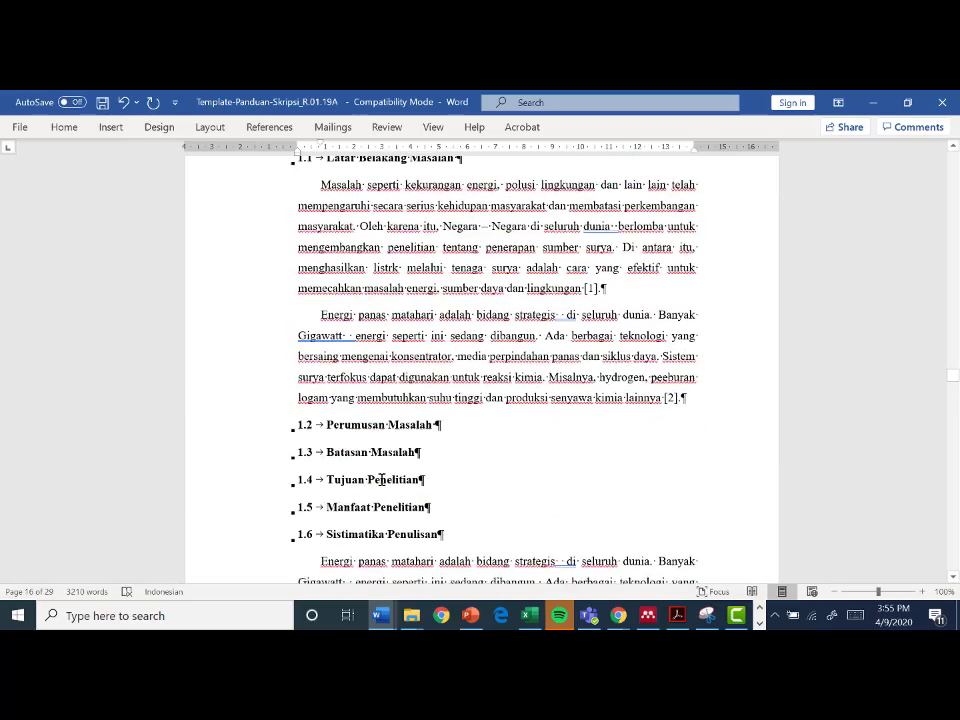
scroll(381, 480, "up", 2)
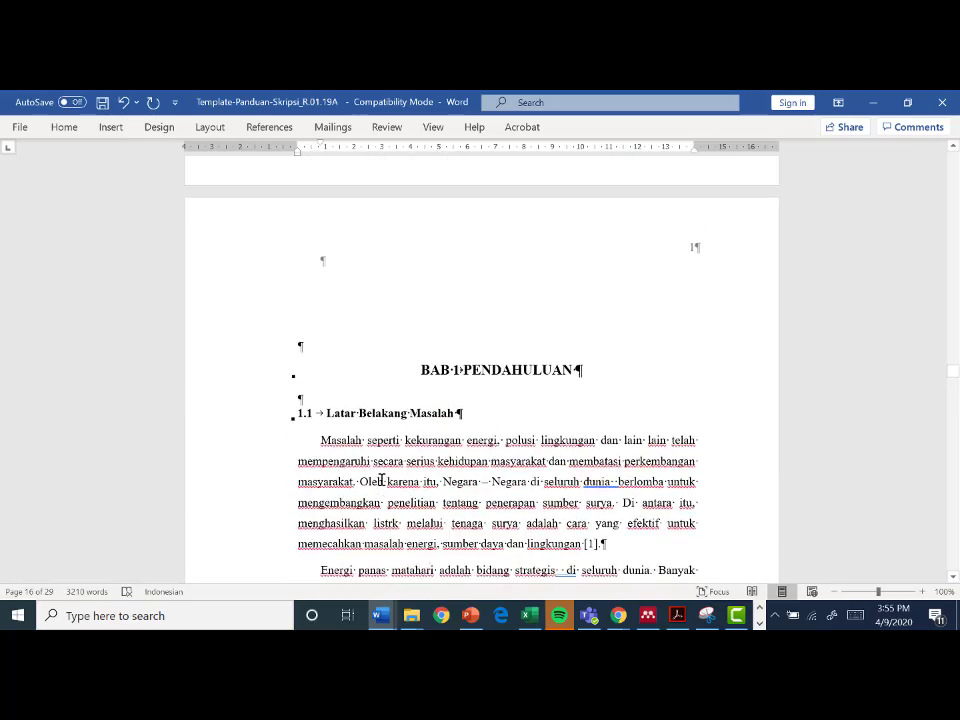
scroll(385, 479, "down", 5)
scroll(385, 479, "down", 7)
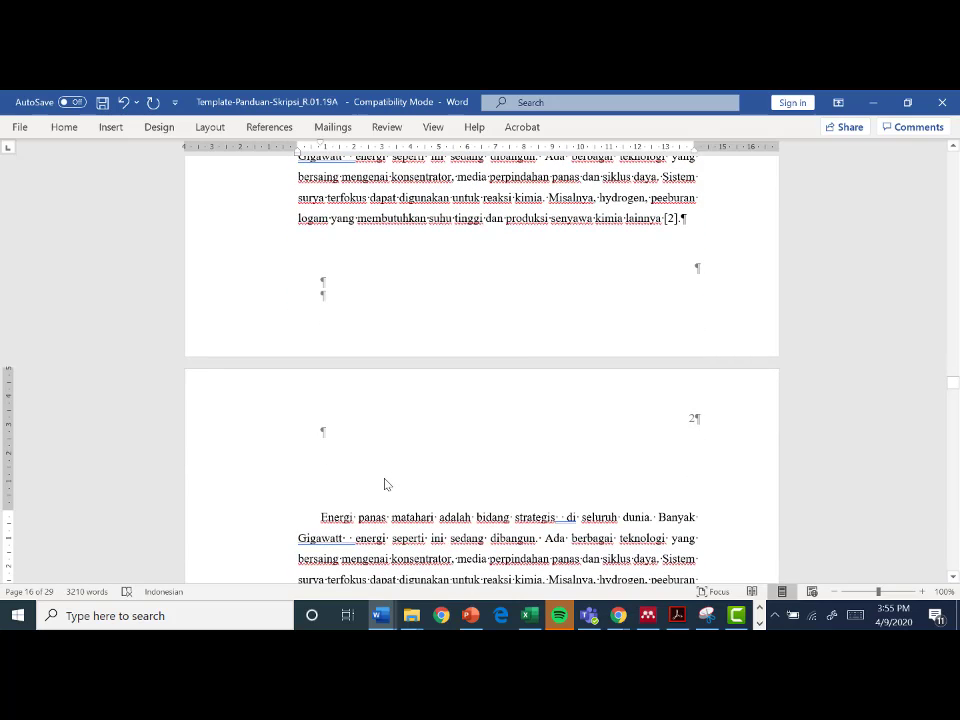
scroll(566, 442, "up", 2)
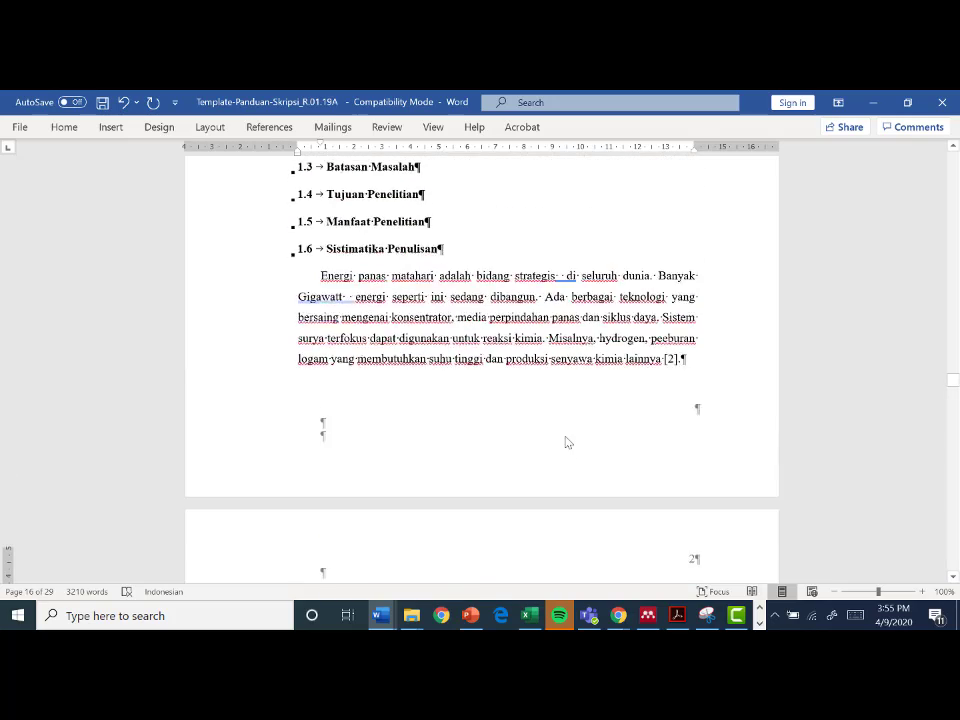
Step: Open the Section 6 header on the BAB 1 opening page for editing and turn on Different First Page
scroll(566, 442, "up", 1)
scroll(689, 467, "up", 3)
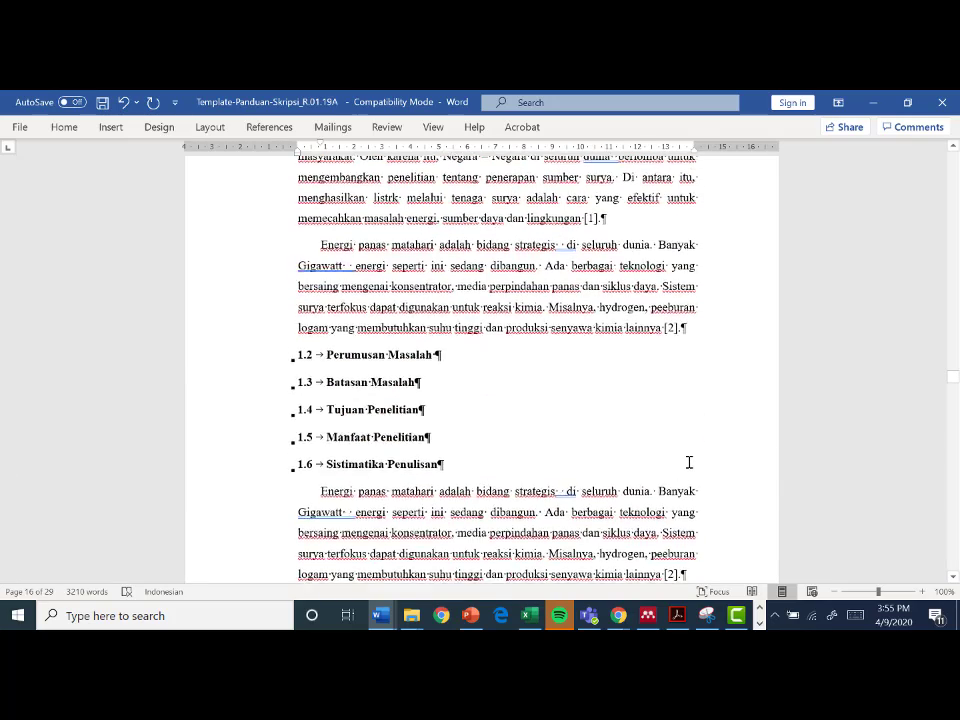
scroll(689, 462, "up", 3)
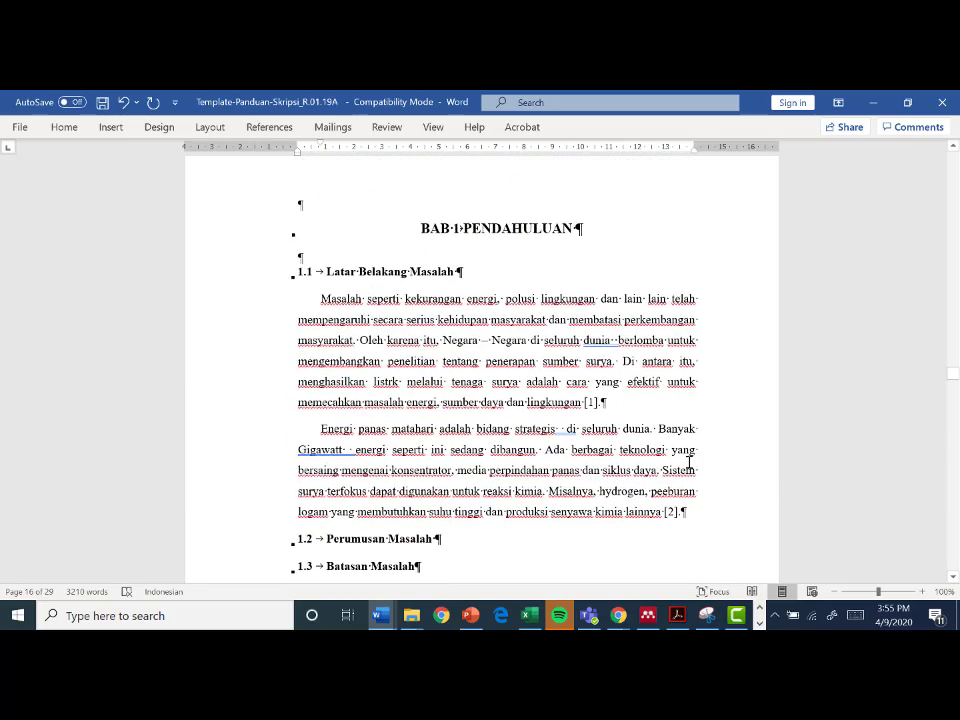
scroll(646, 428, "up", 2)
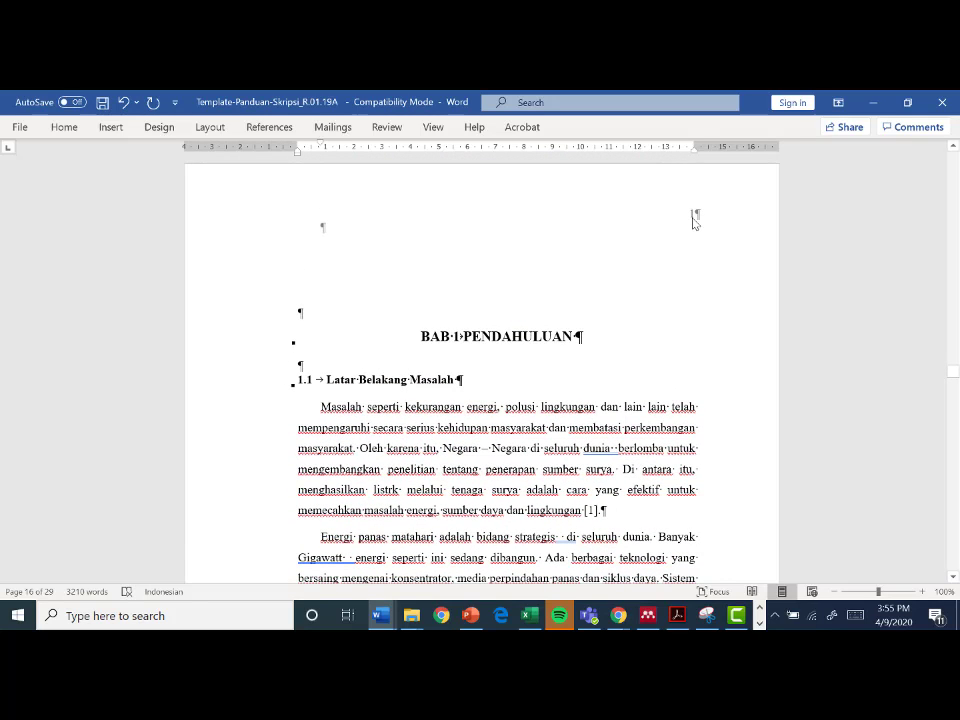
double_click(694, 218)
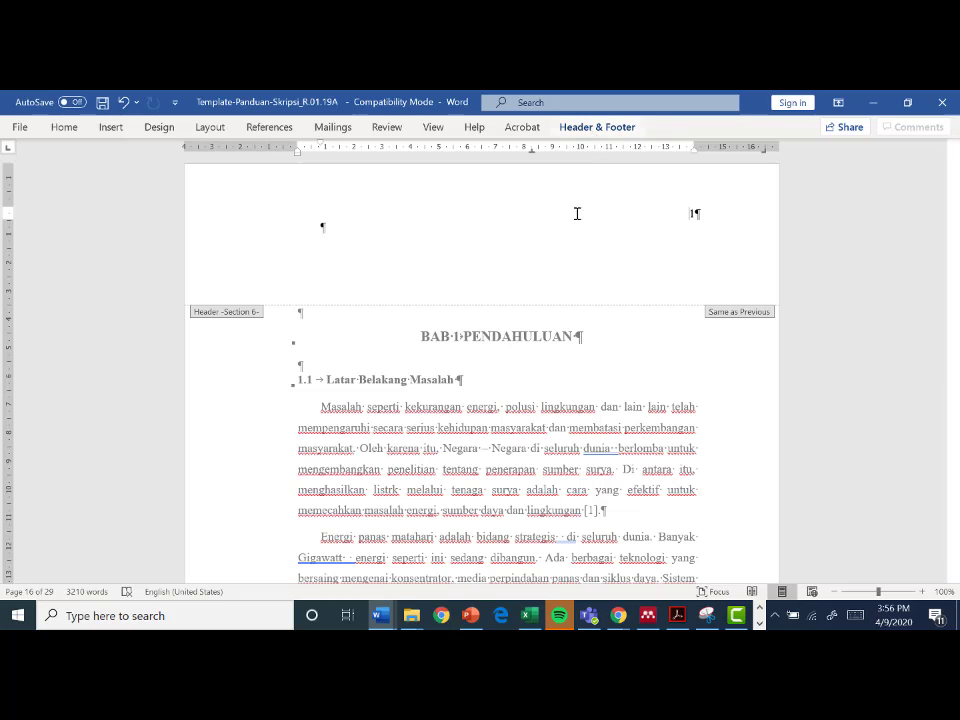
left_click(582, 129)
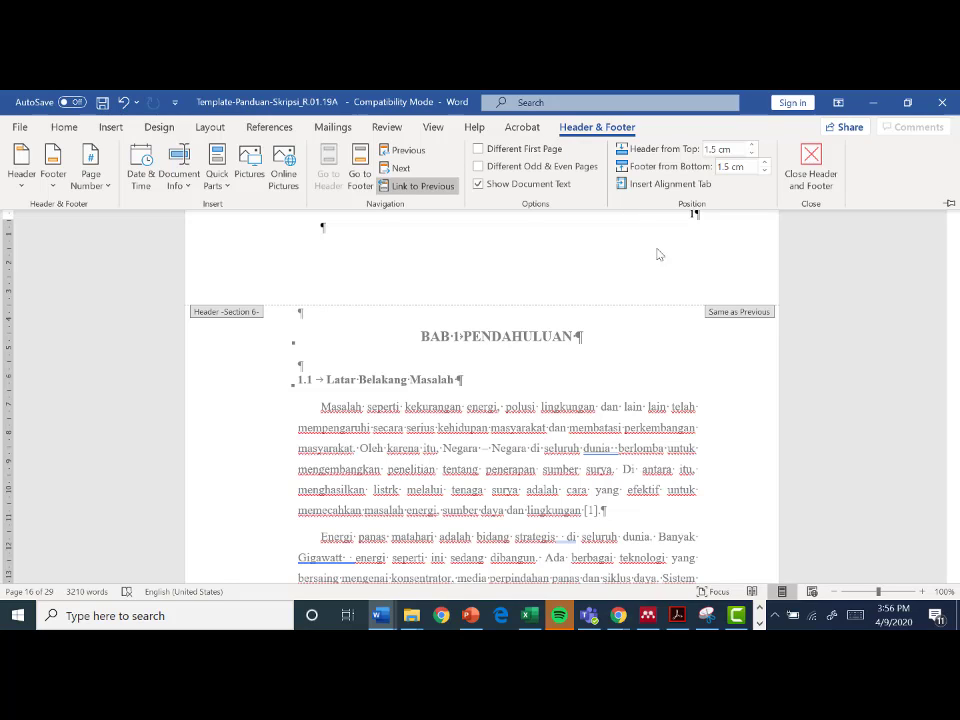
left_click(479, 149)
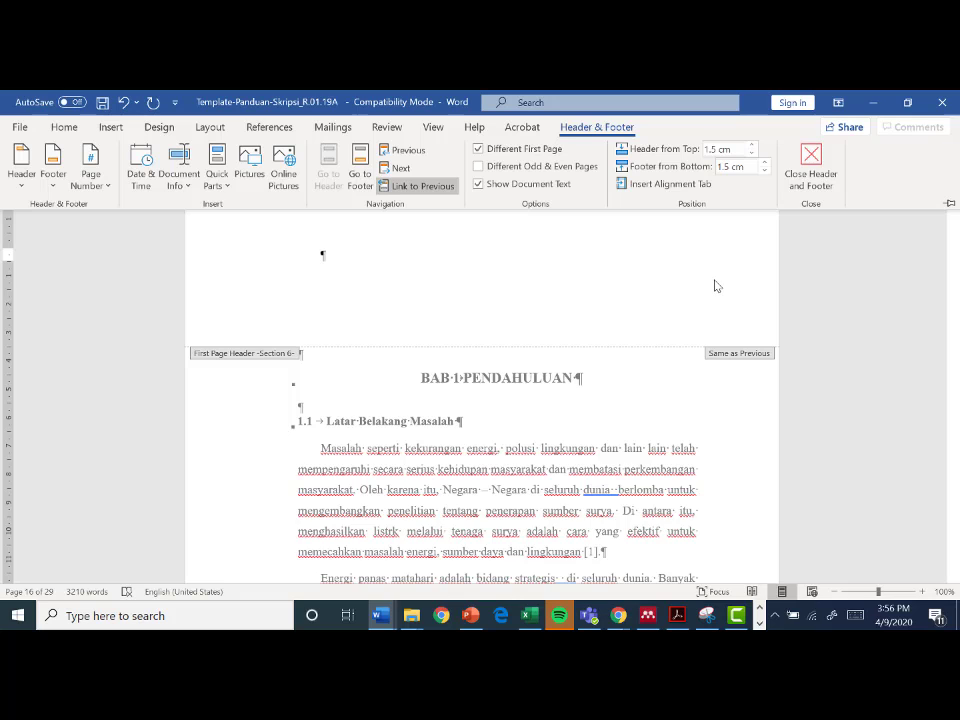
Step: Insert a bottom-of-page page number in the Plain Number 2 style in the Section 6 first-page footer
scroll(716, 285, "down", 3)
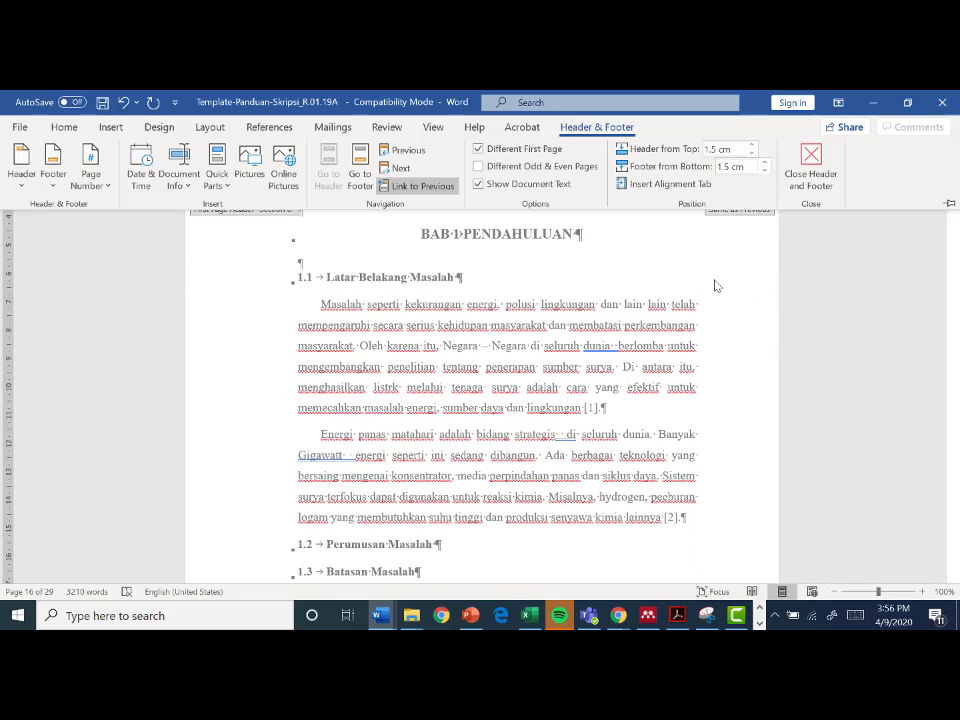
scroll(716, 285, "down", 2)
scroll(718, 287, "down", 3)
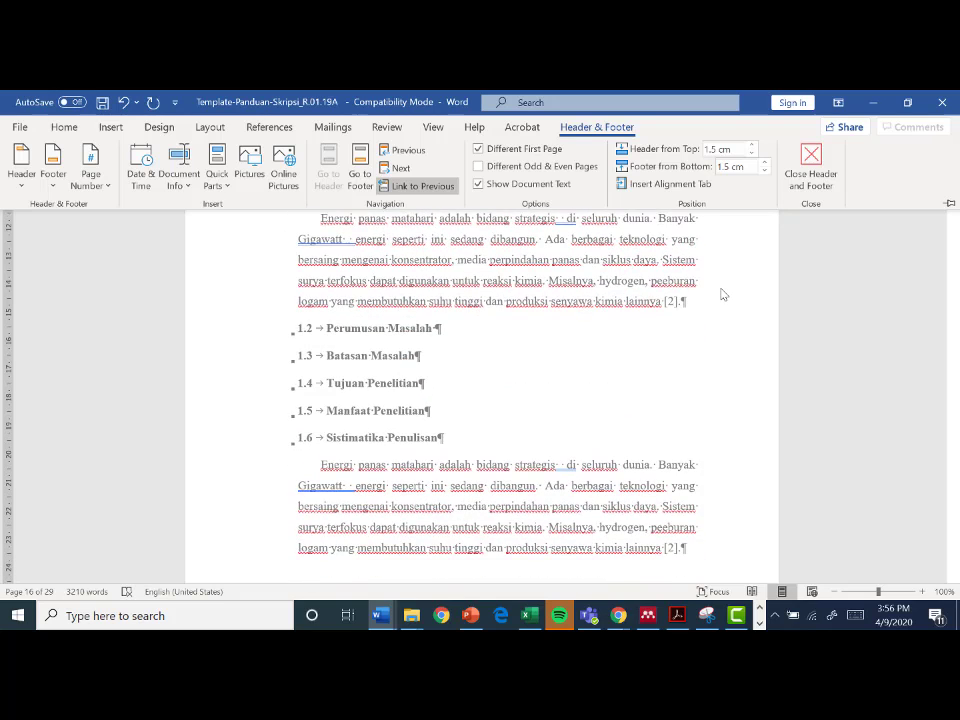
scroll(722, 295, "down", 3)
scroll(700, 400, "down", 3)
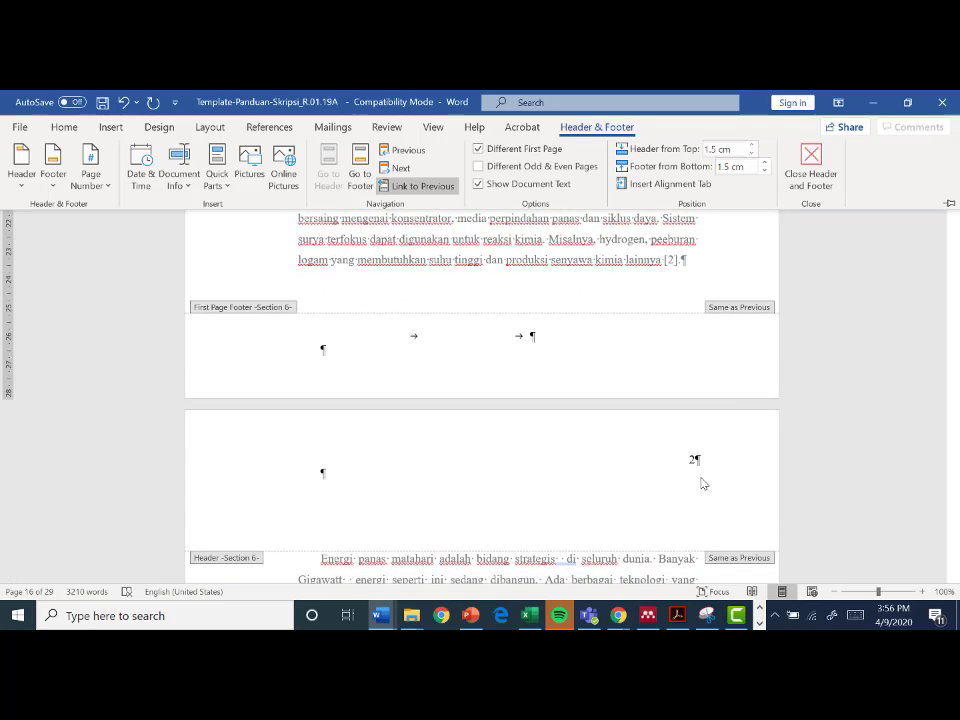
scroll(603, 361, "up", 1)
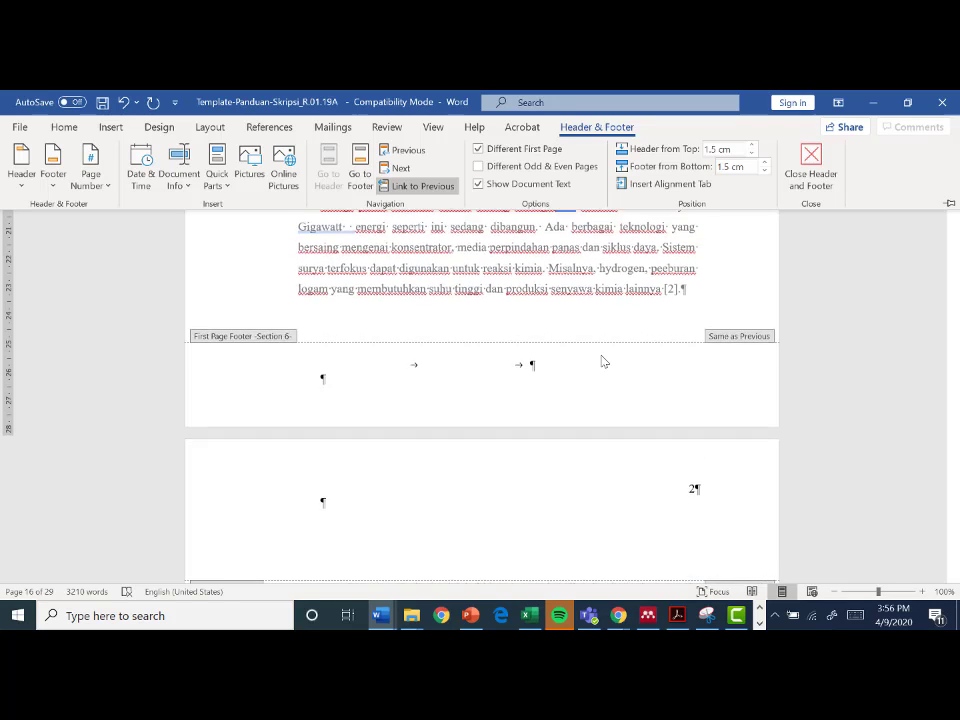
scroll(600, 360, "up", 3)
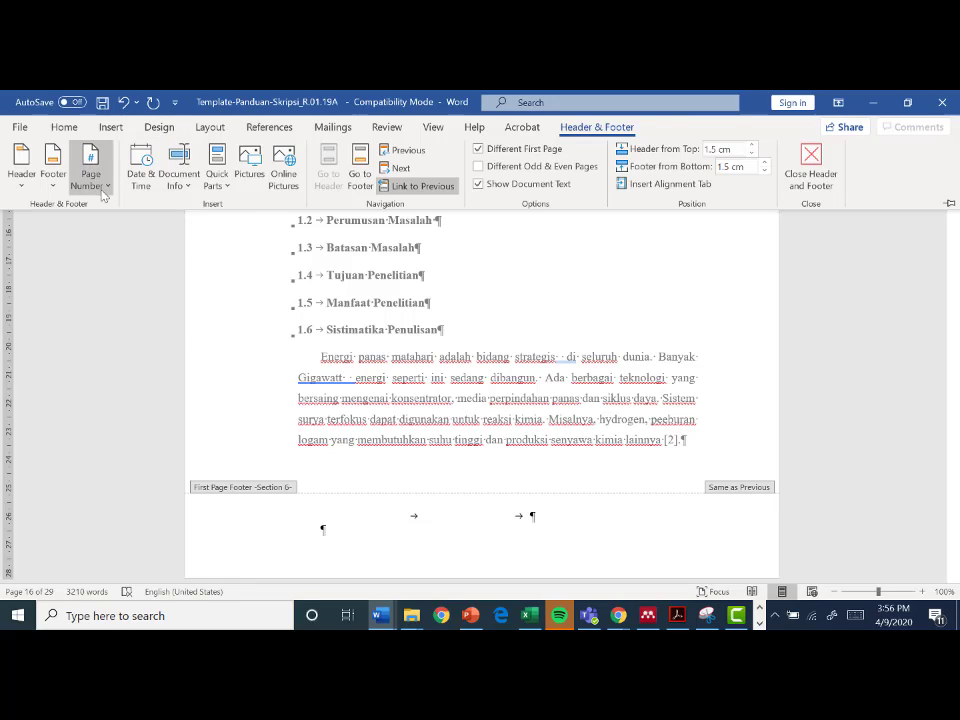
left_click(117, 134)
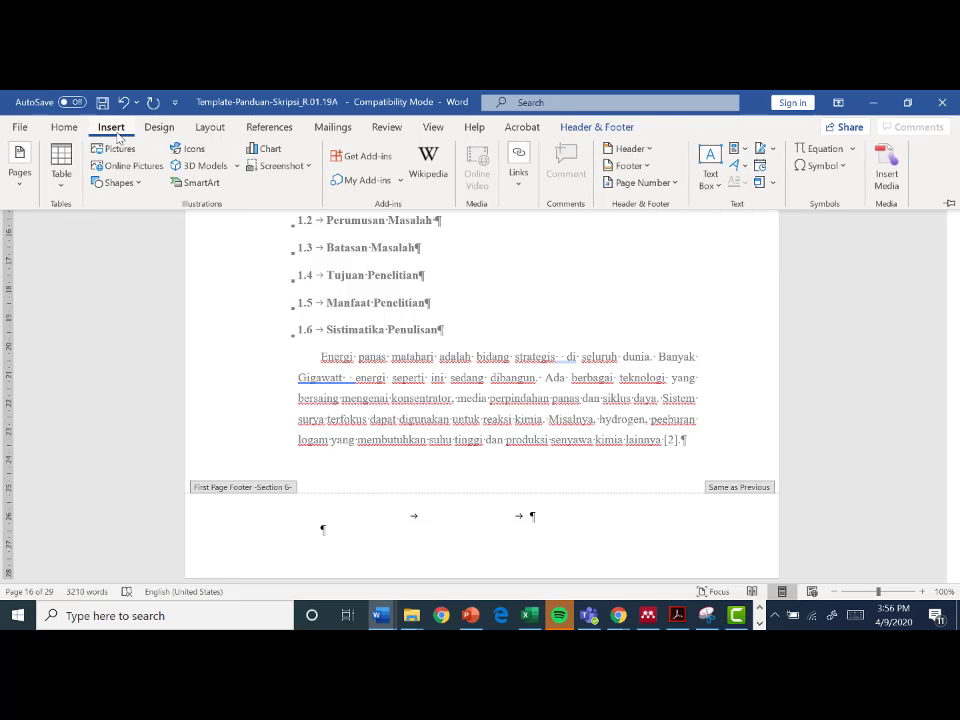
left_click(675, 183)
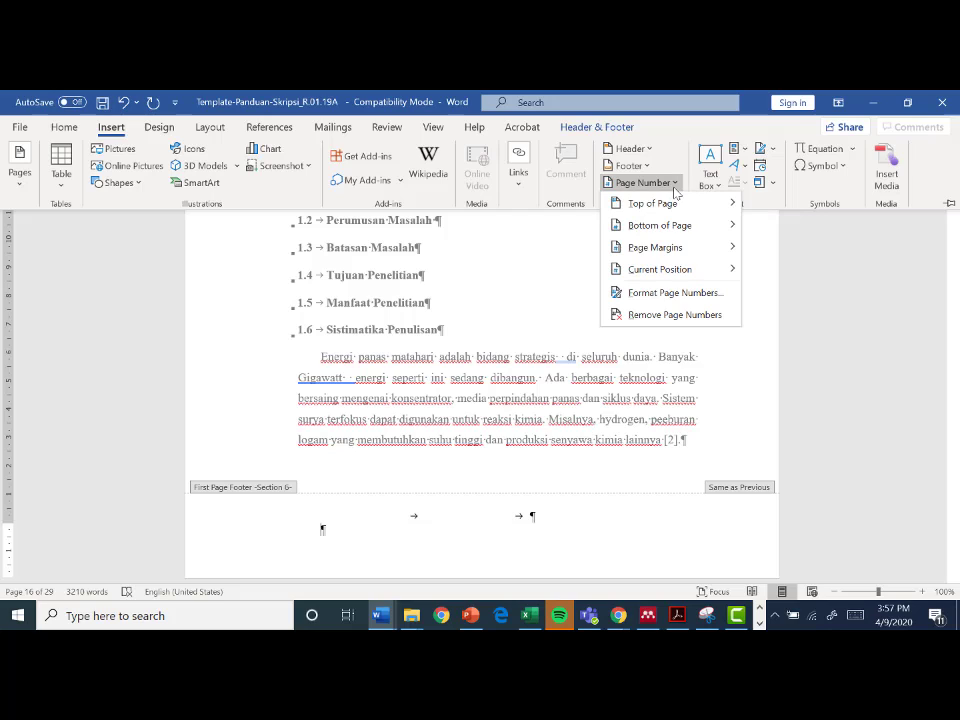
mouse_move(686, 229)
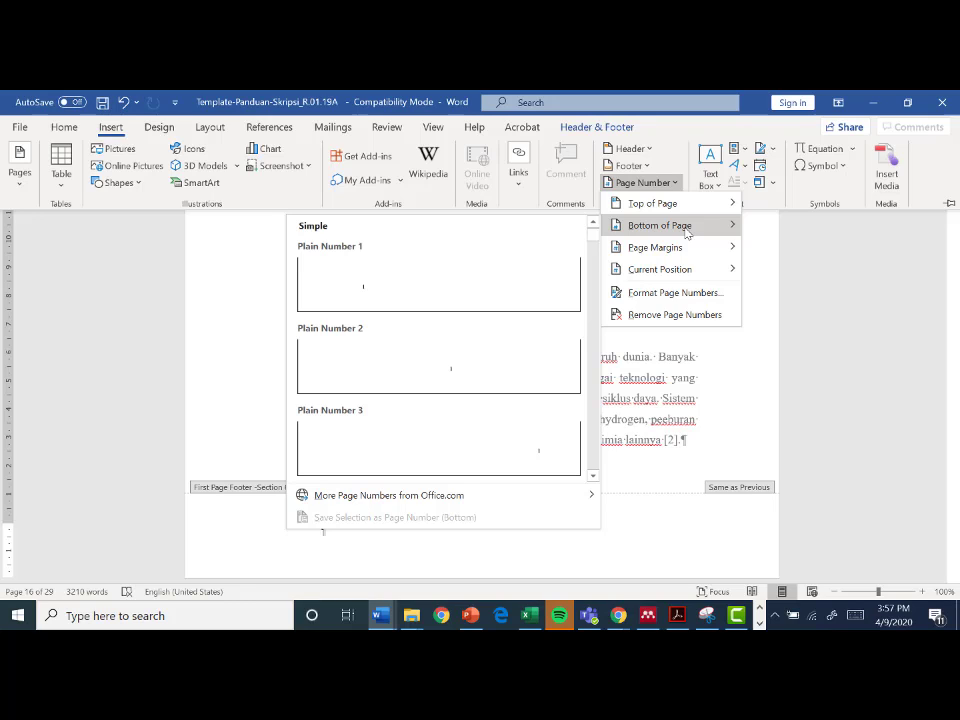
left_click(437, 367)
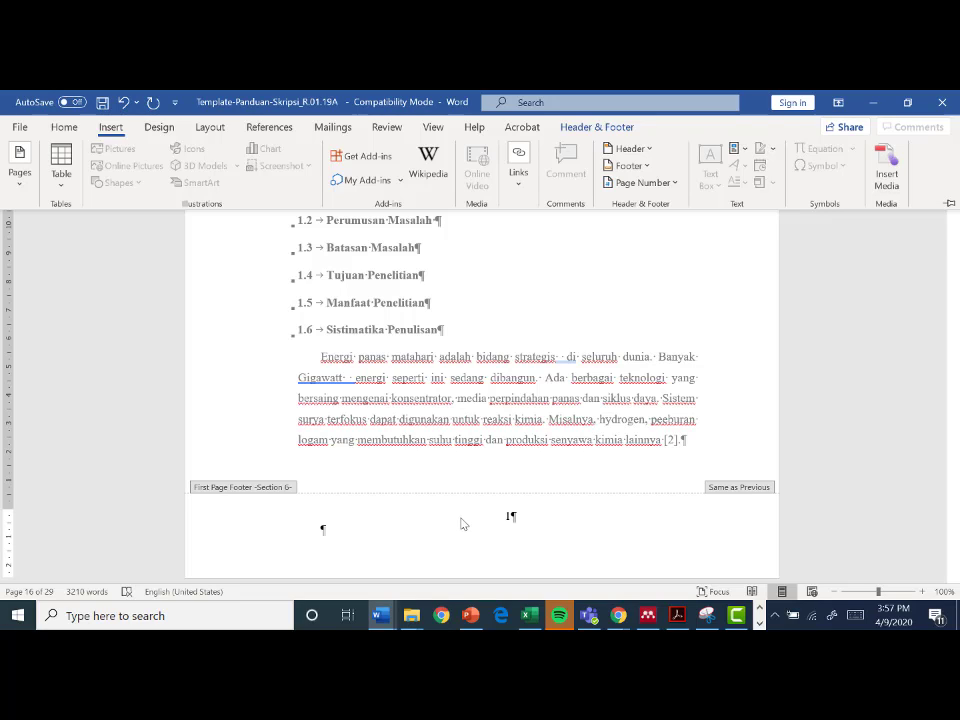
Step: Examine the header and footer page numbers from the end of the front matter through BAB 1 to the start of BAB 2
scroll(461, 523, "down", 3)
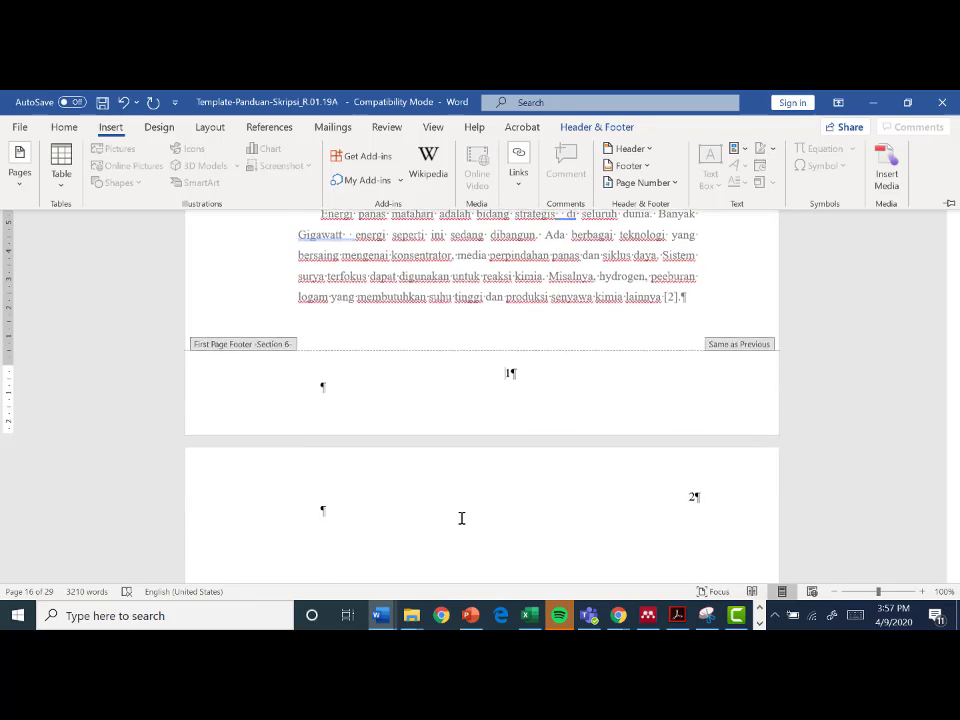
scroll(461, 516, "down", 1)
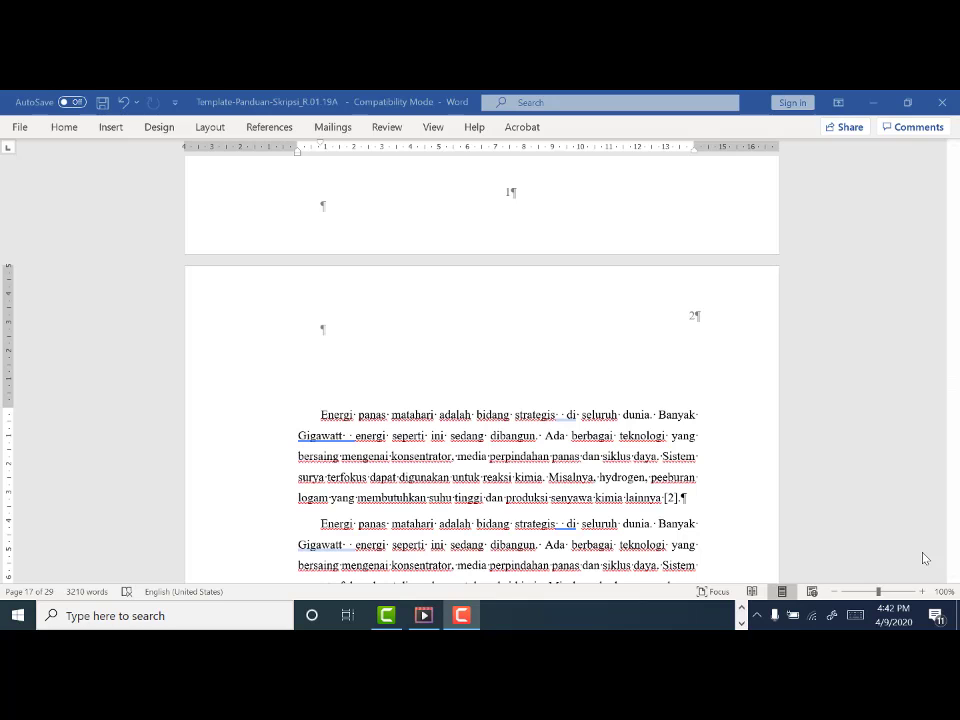
scroll(650, 400, "down", 2)
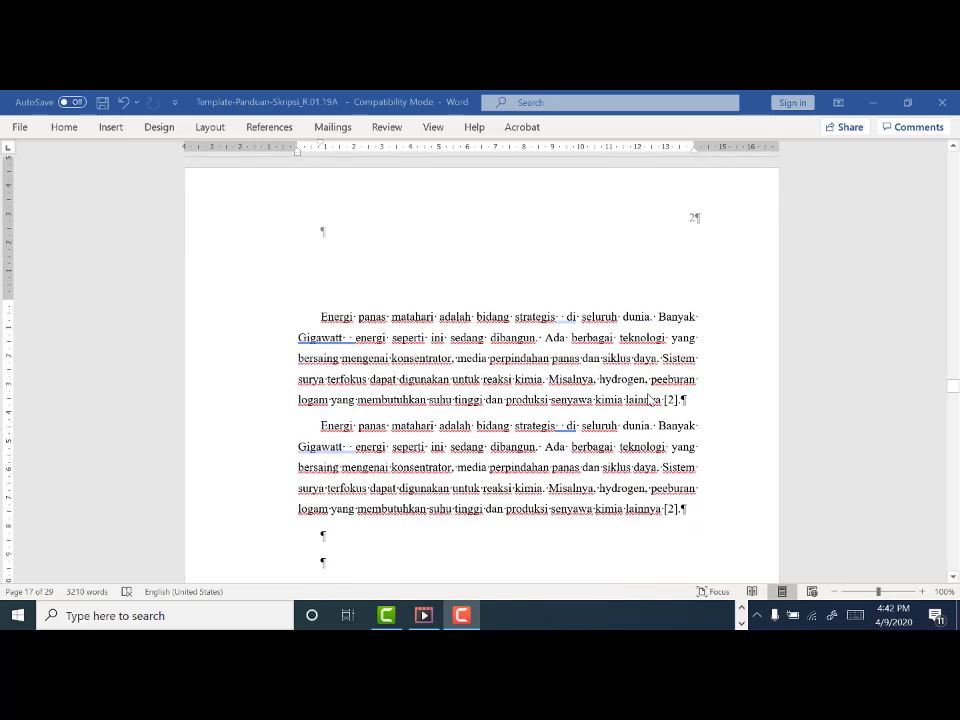
scroll(650, 400, "down", 6)
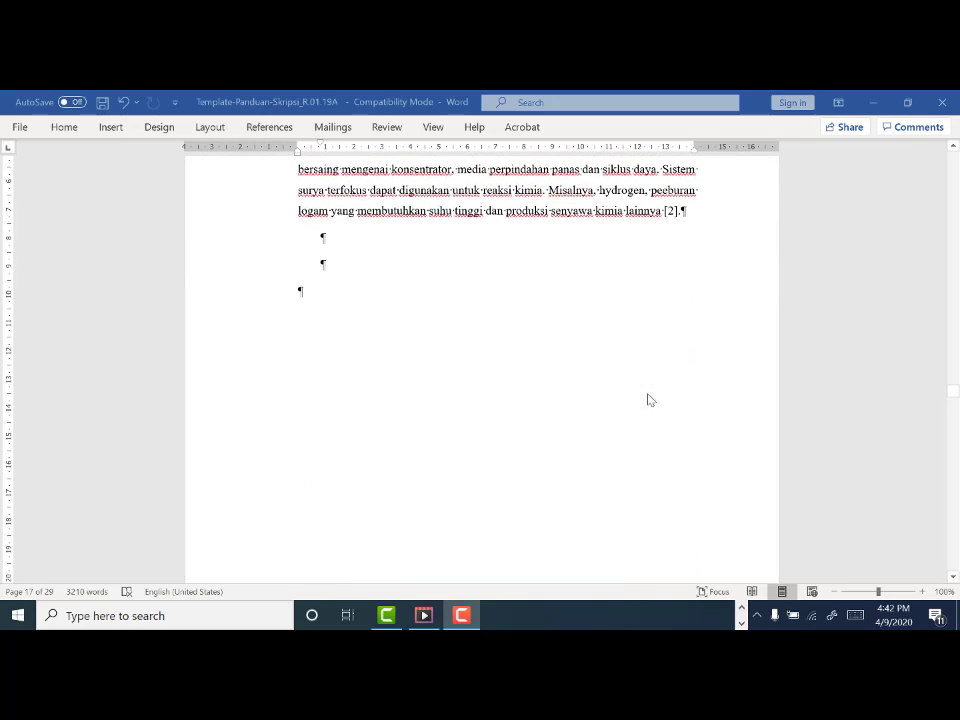
scroll(648, 400, "down", 6)
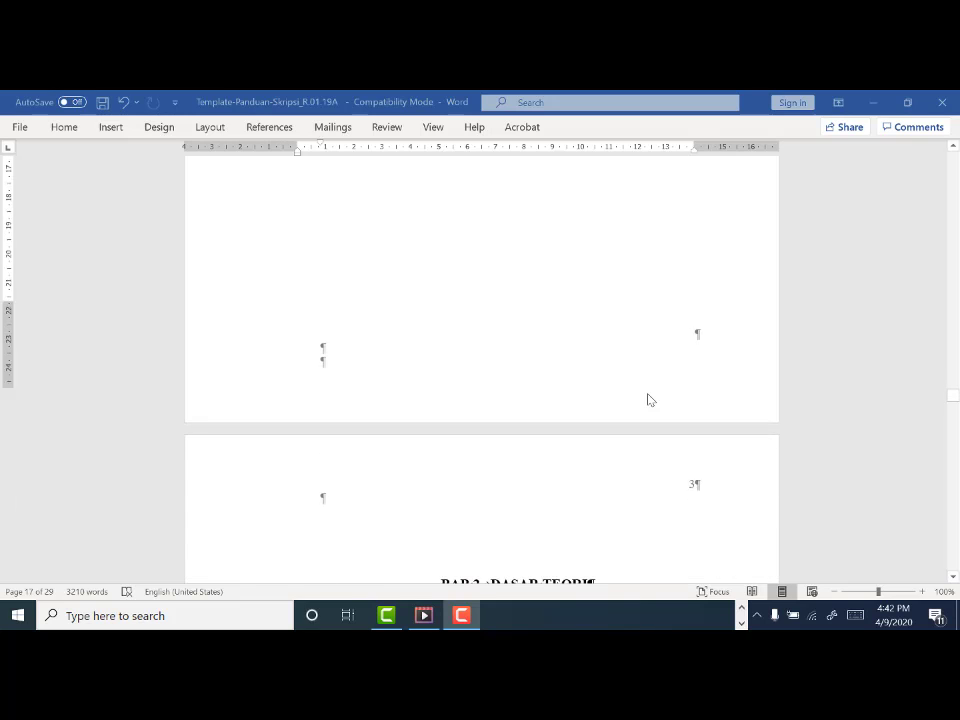
scroll(648, 400, "down", 3)
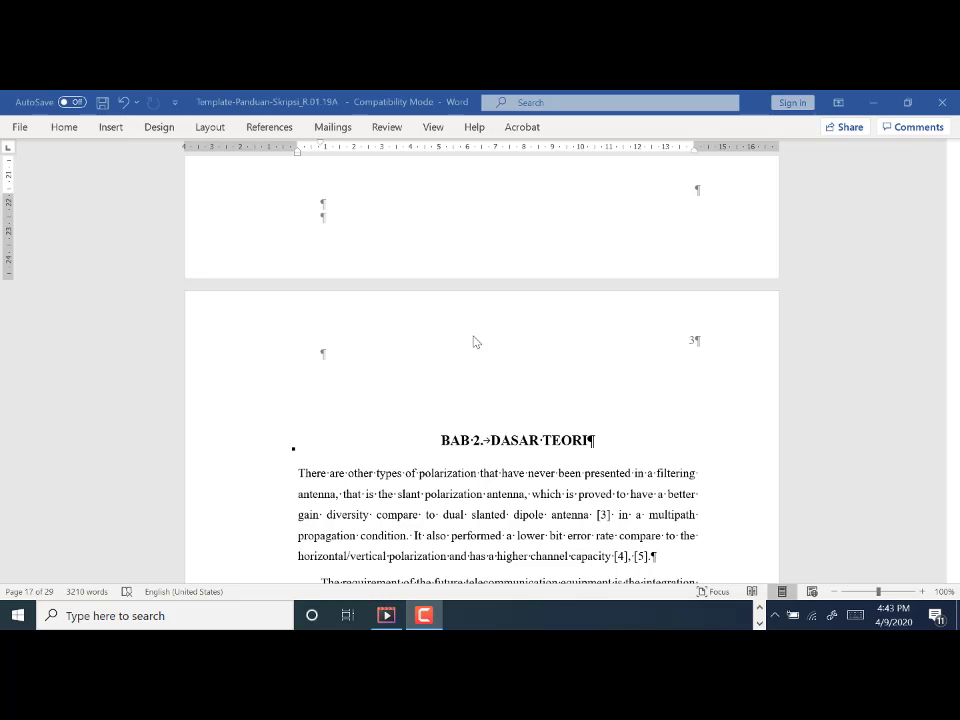
scroll(475, 341, "up", 10)
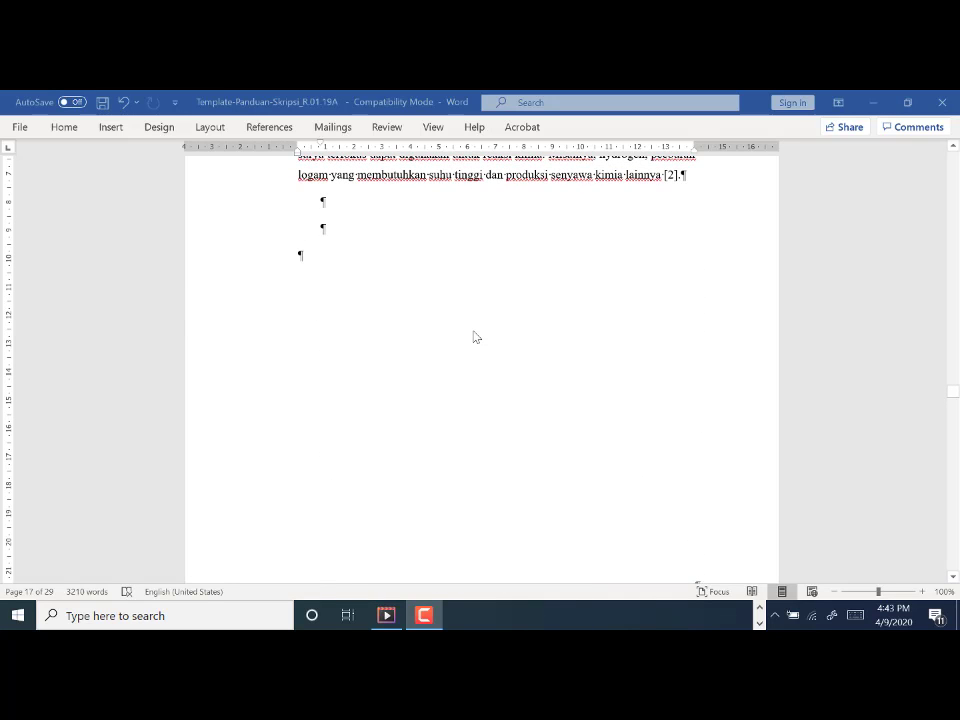
scroll(475, 337, "up", 10)
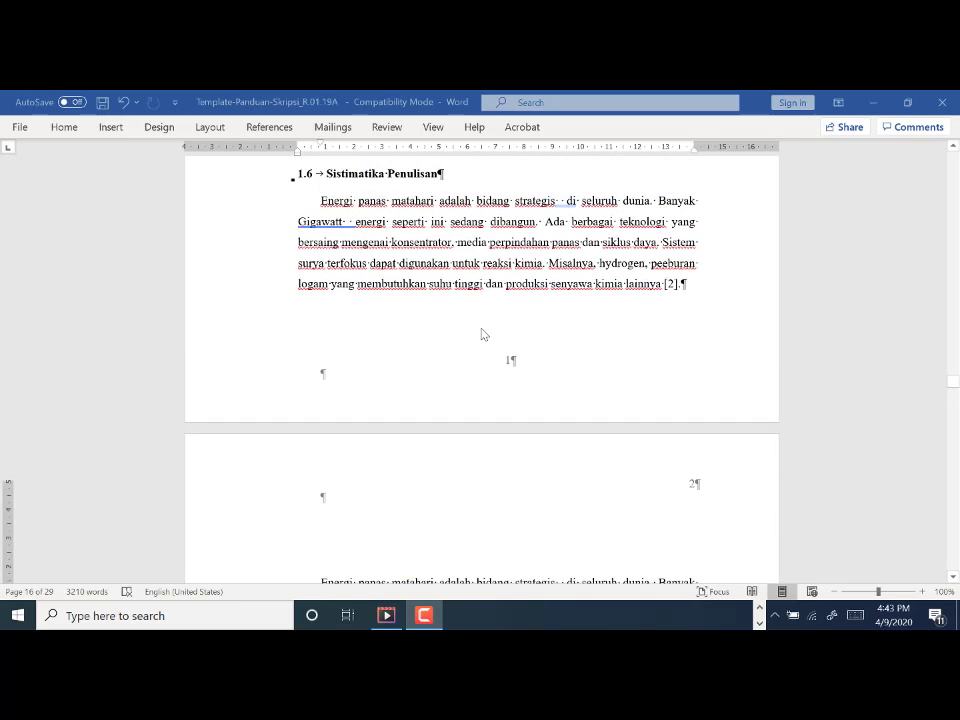
scroll(481, 334, "up", 8)
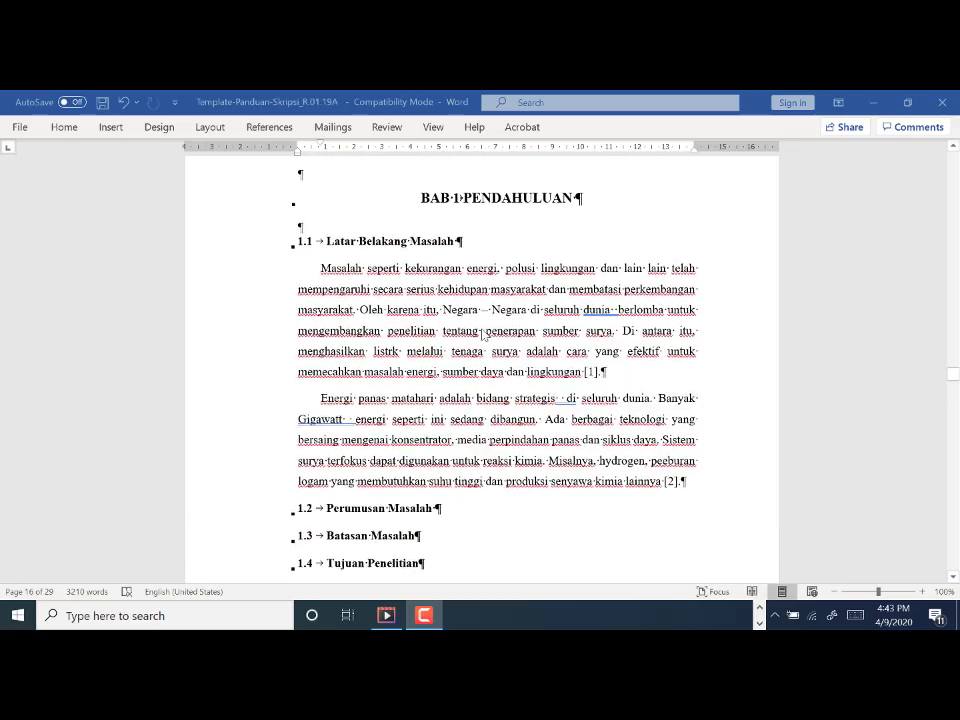
scroll(481, 334, "up", 1)
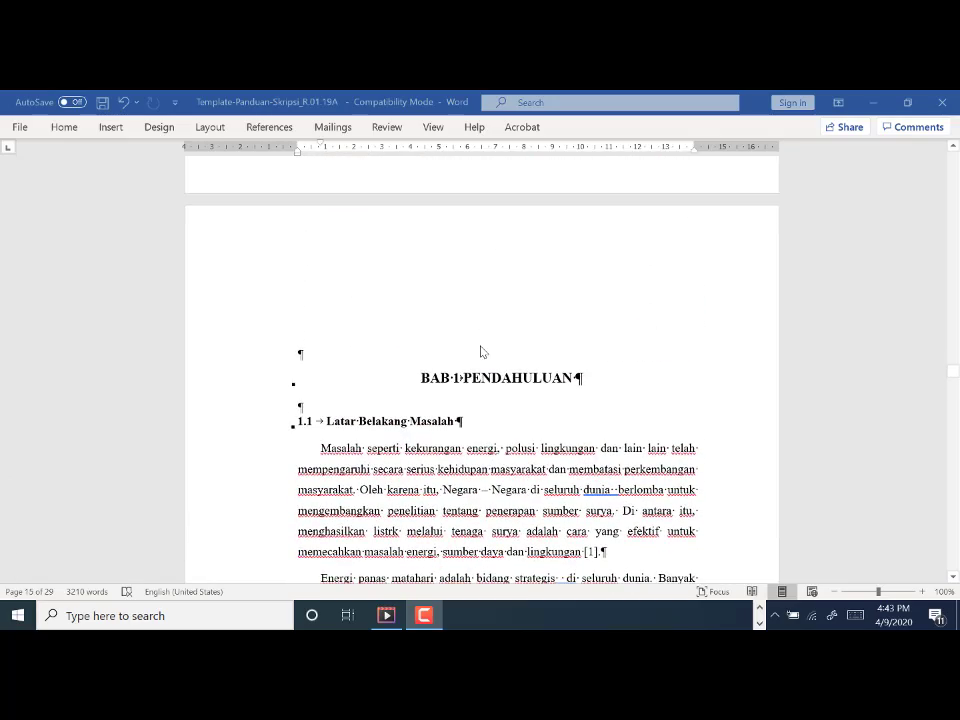
scroll(481, 350, "down", 8)
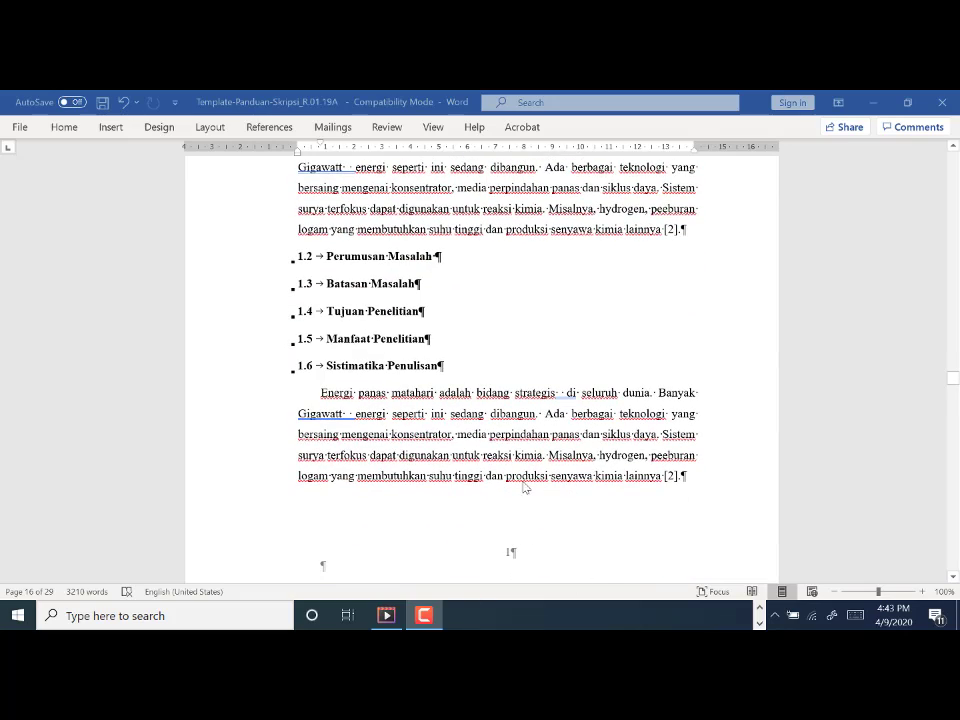
scroll(523, 489, "up", 3)
scroll(520, 350, "up", 10)
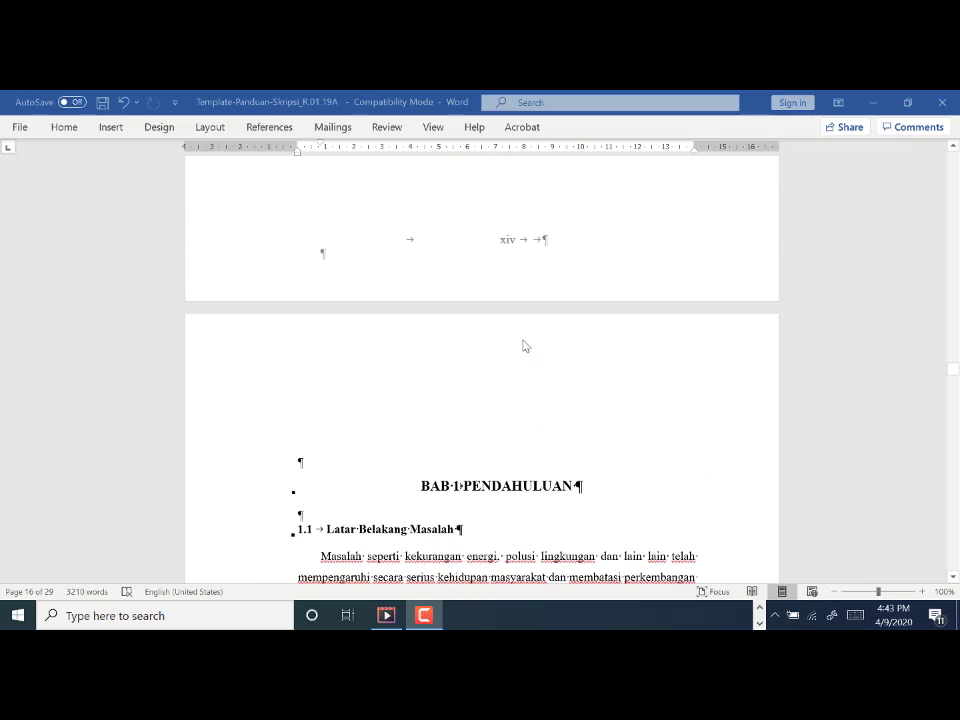
scroll(525, 346, "up", 1)
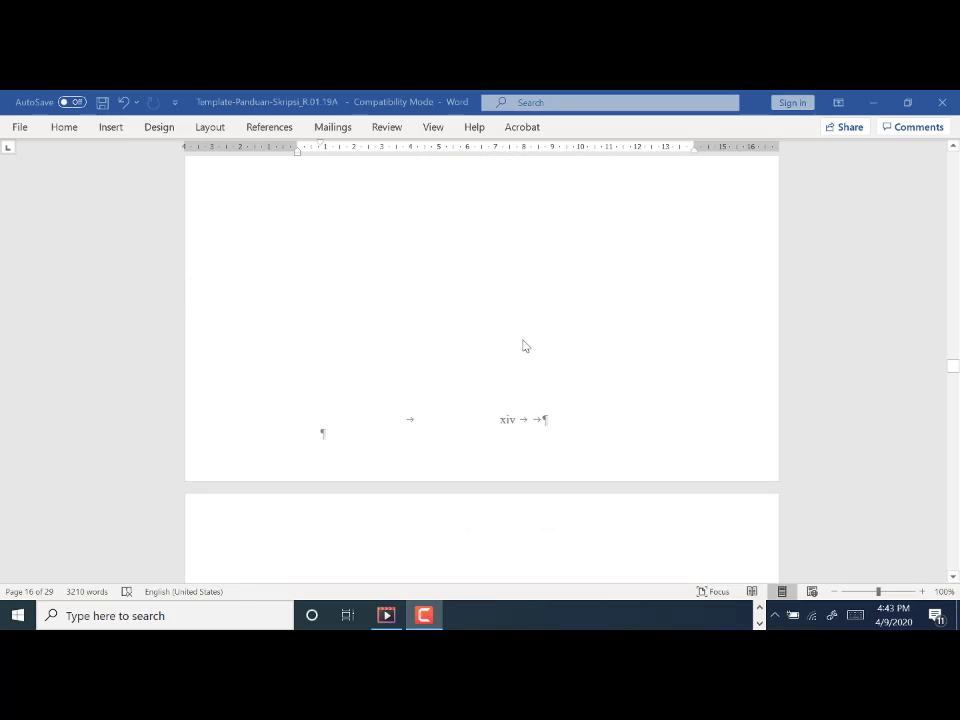
Step: Open the Section 5 footer for editing and compare the headers and footers of Section 5 with those of BAB 1
double_click(510, 430)
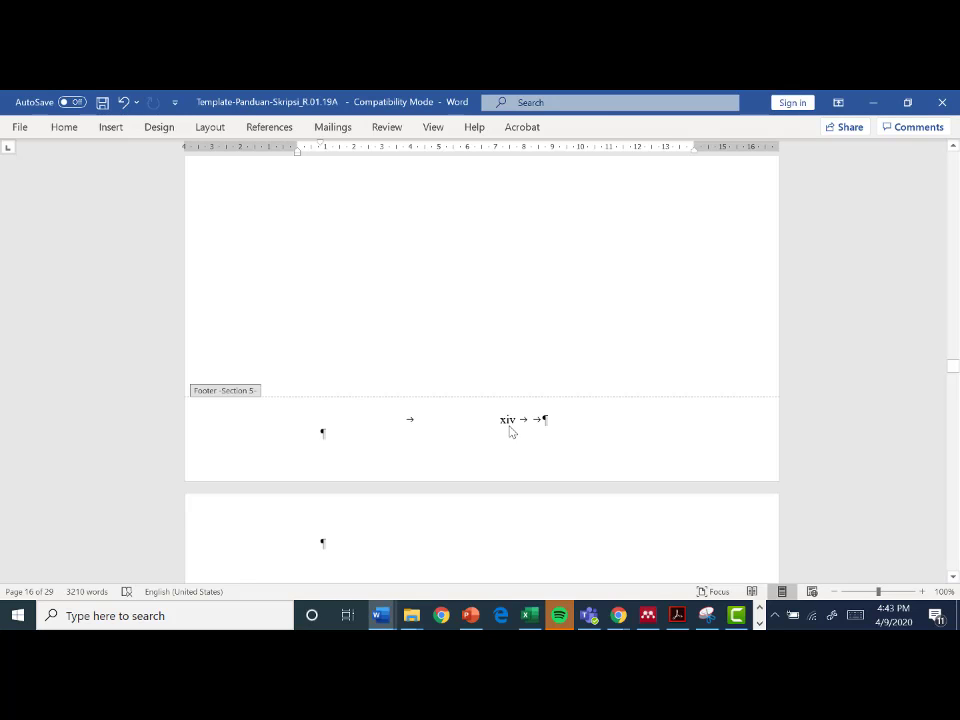
scroll(517, 375, "up", 10)
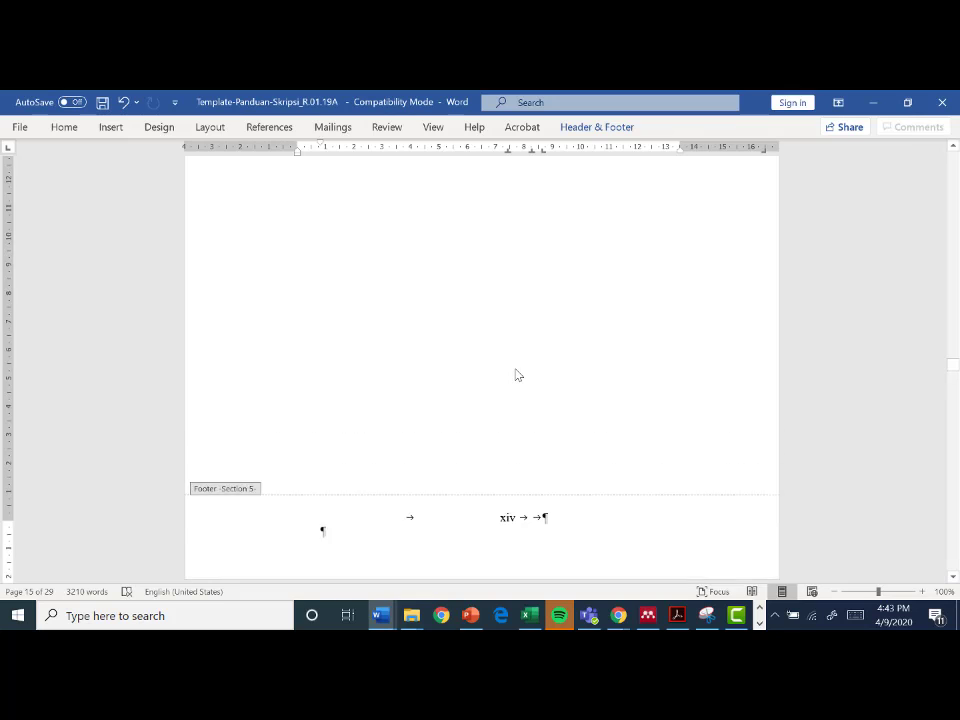
scroll(517, 375, "up", 2)
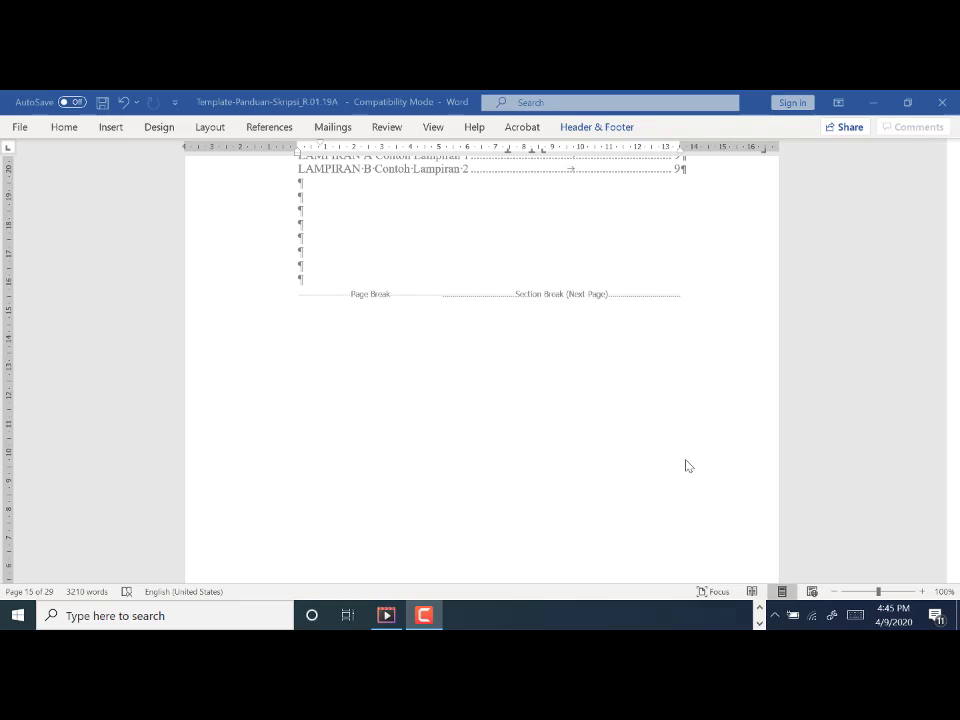
scroll(688, 466, "down", 5)
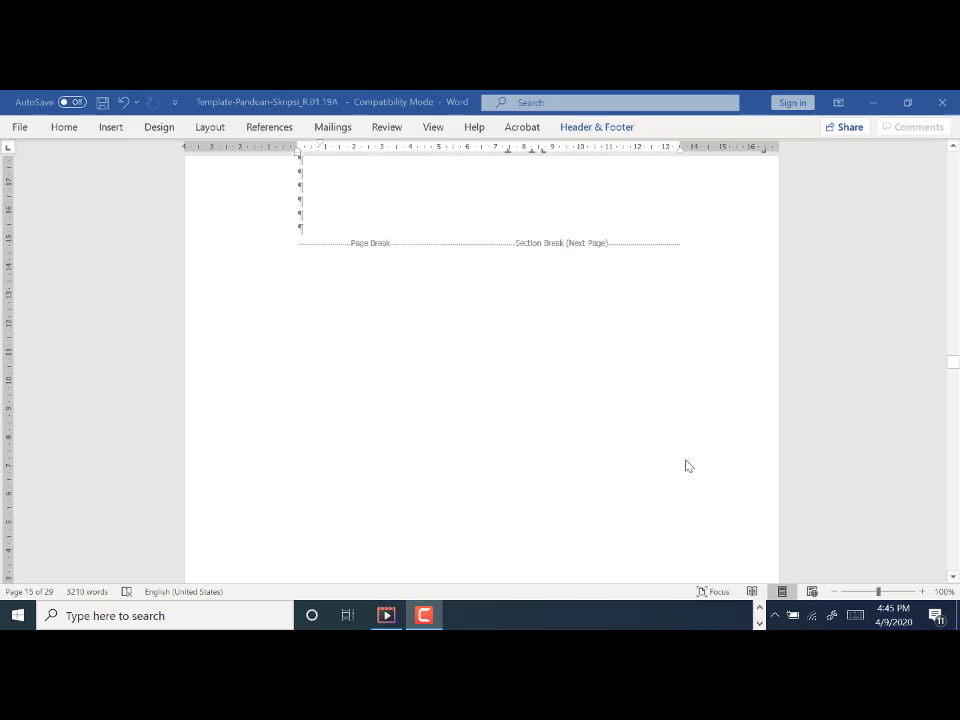
scroll(688, 466, "down", 5)
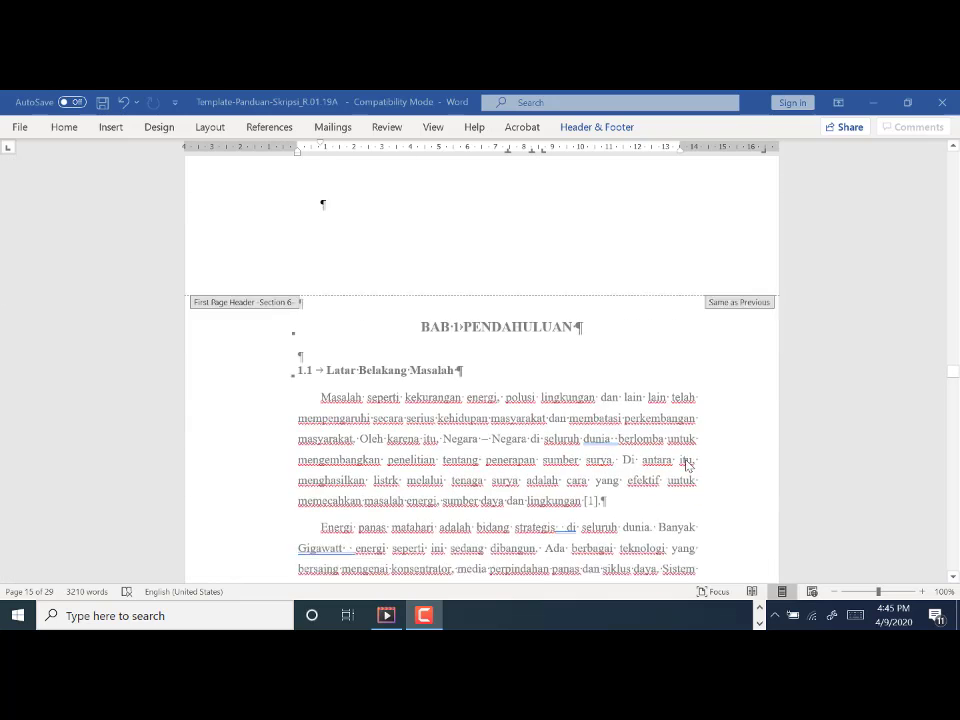
scroll(686, 466, "down", 2)
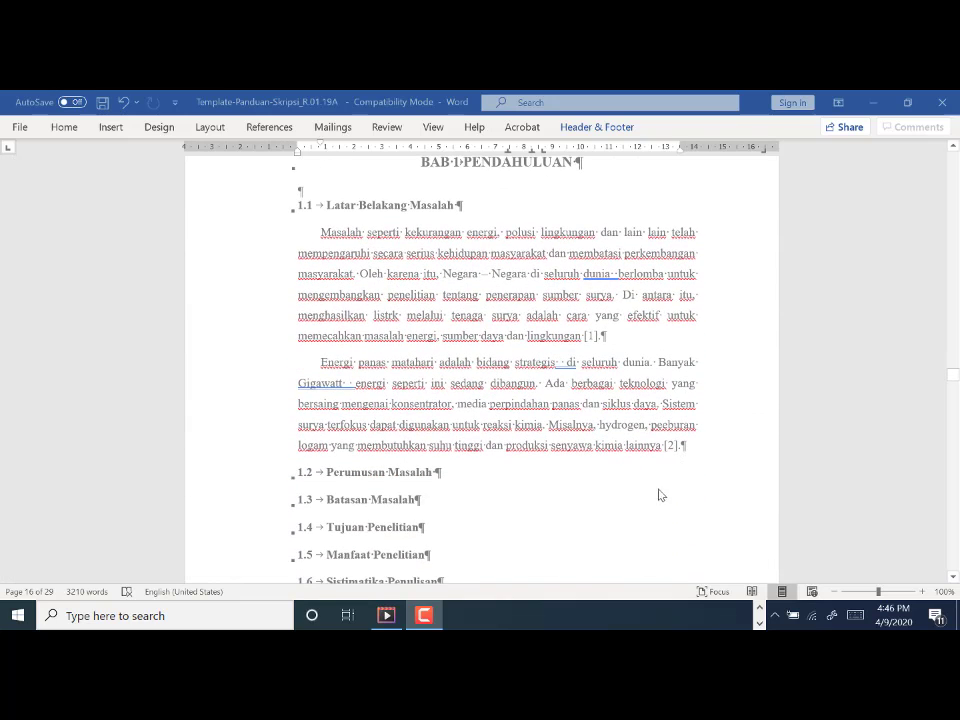
scroll(648, 536, "up", 10)
left_click(650, 533)
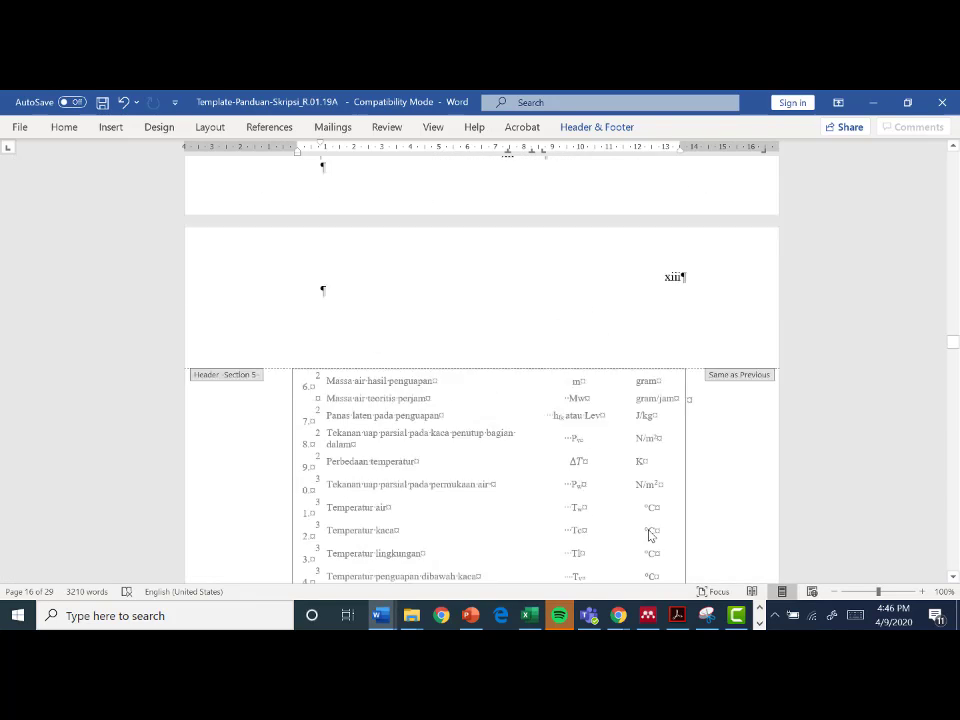
Step: Leave header and footer editing and insert a Next Page section break in the first empty paragraph after the final BAB 1 text
scroll(540, 313, "up", 4)
scroll(540, 313, "down", 10)
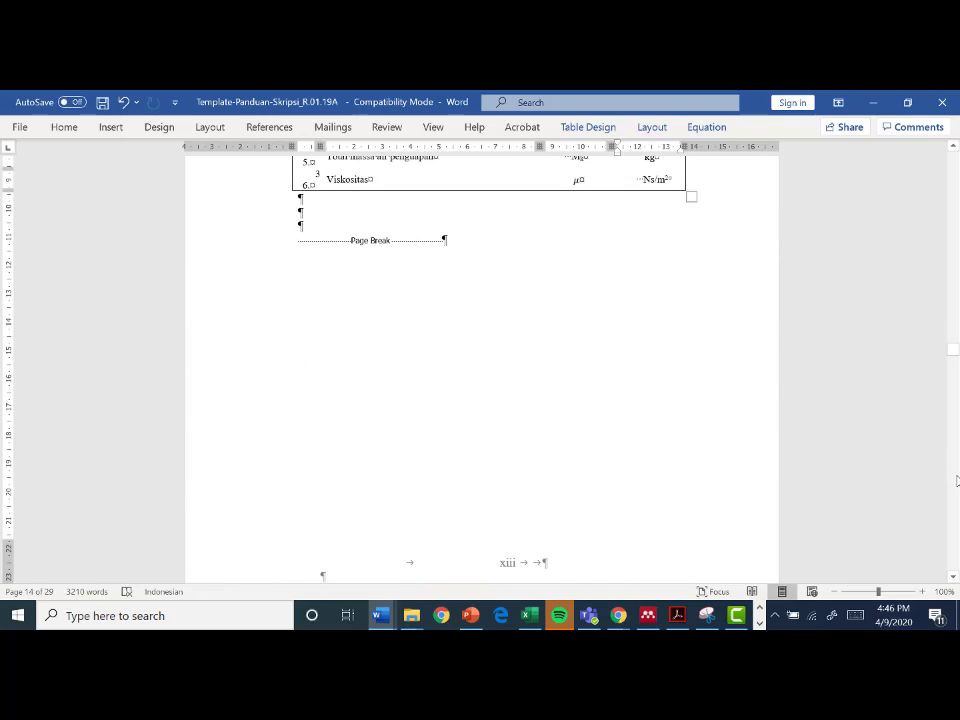
scroll(441, 399, "down", 20)
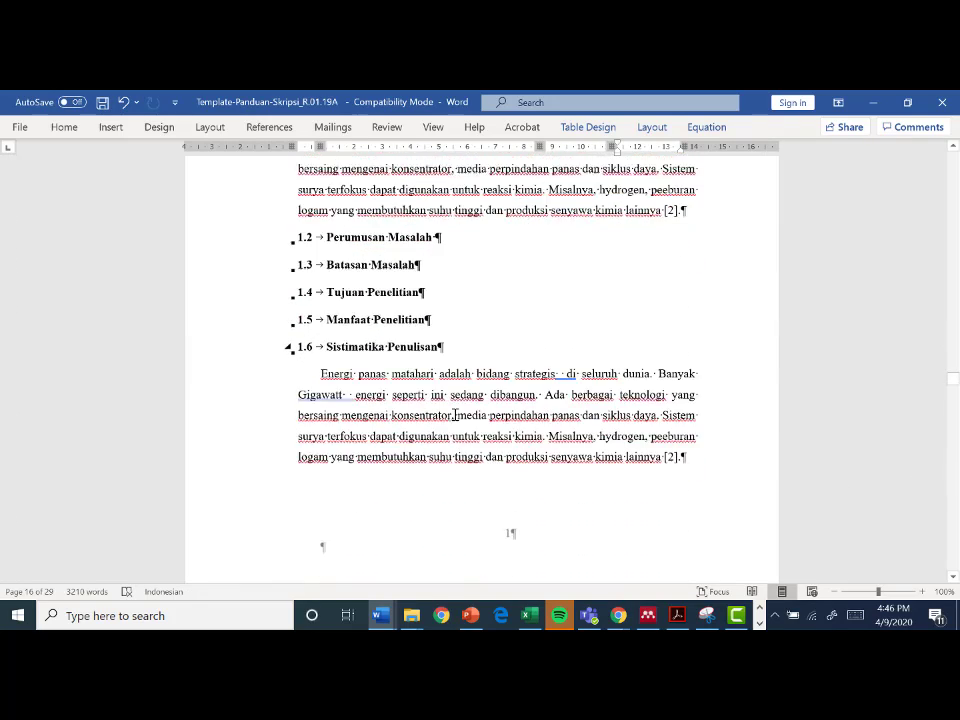
scroll(458, 412, "down", 8)
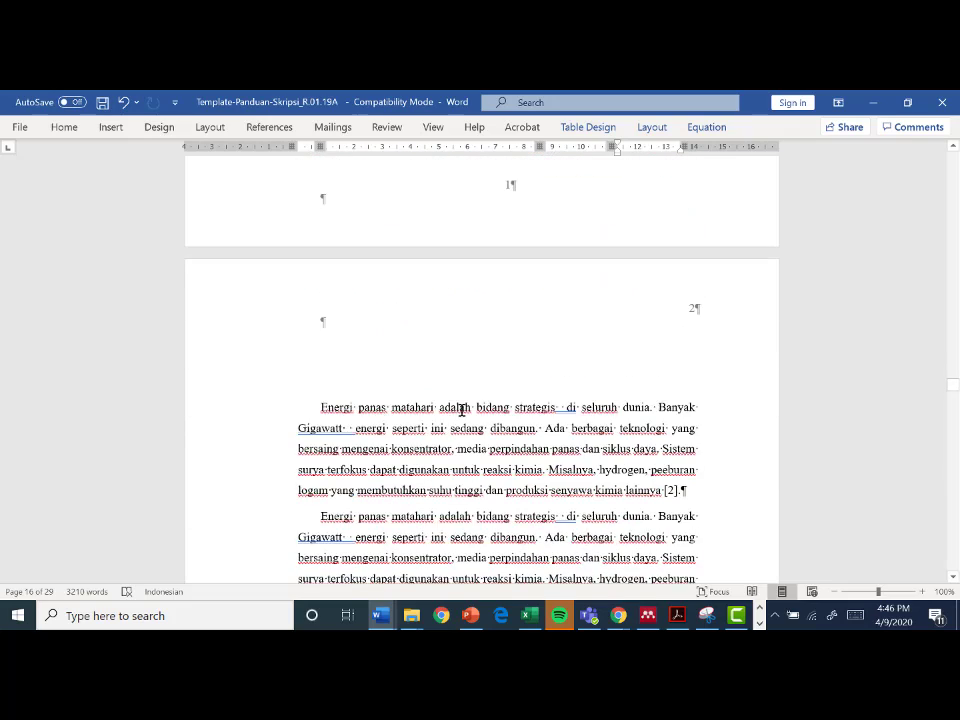
left_click(469, 508)
scroll(490, 470, "down", 3)
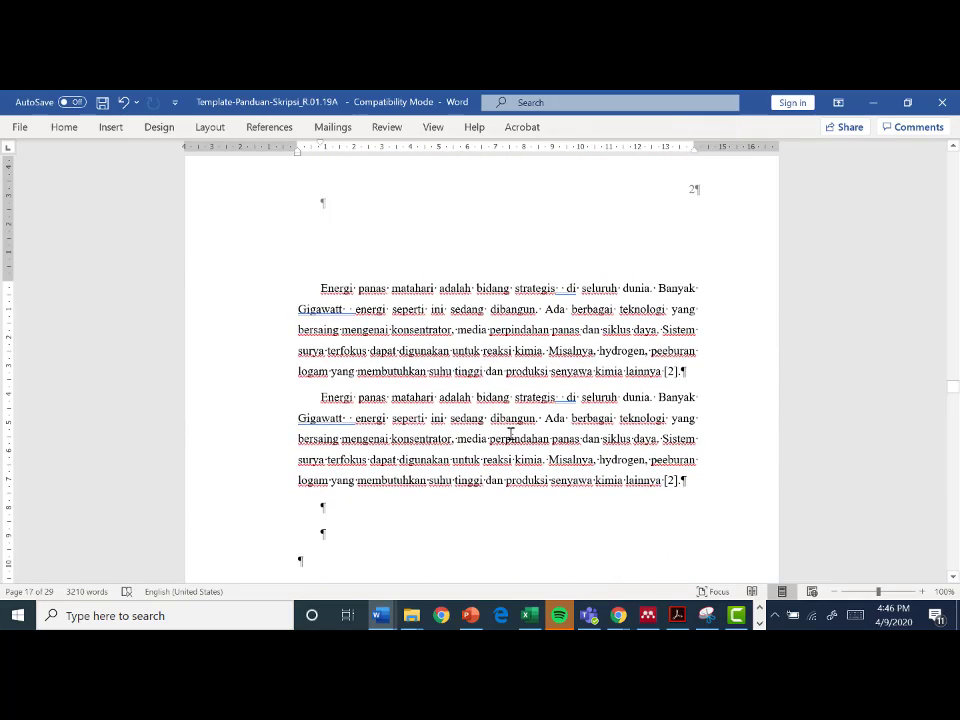
scroll(514, 428, "down", 3)
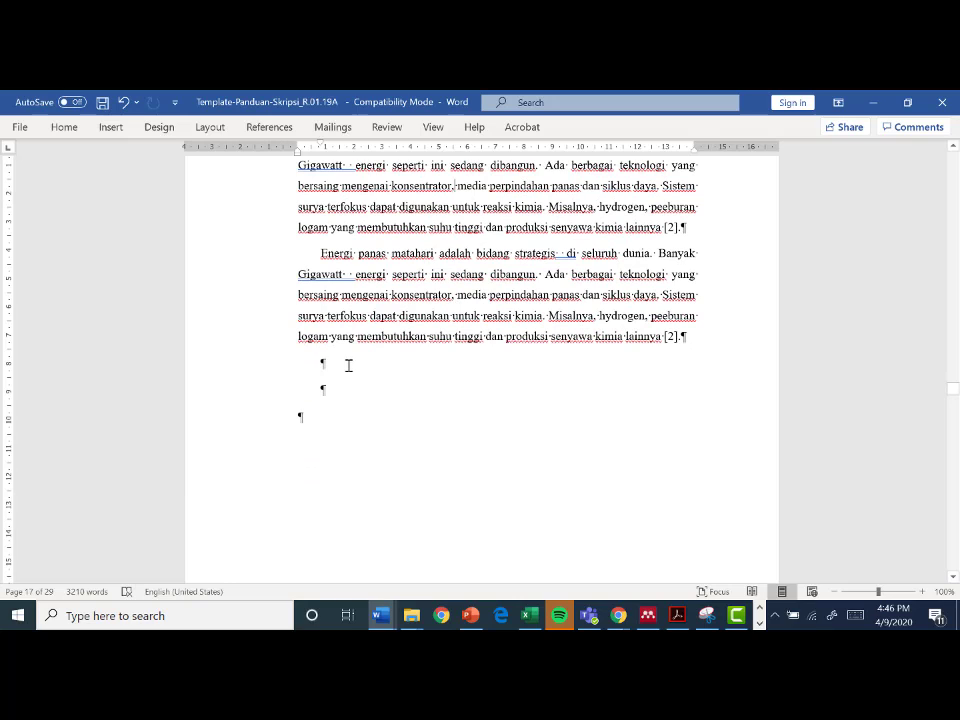
scroll(606, 346, "up", 3)
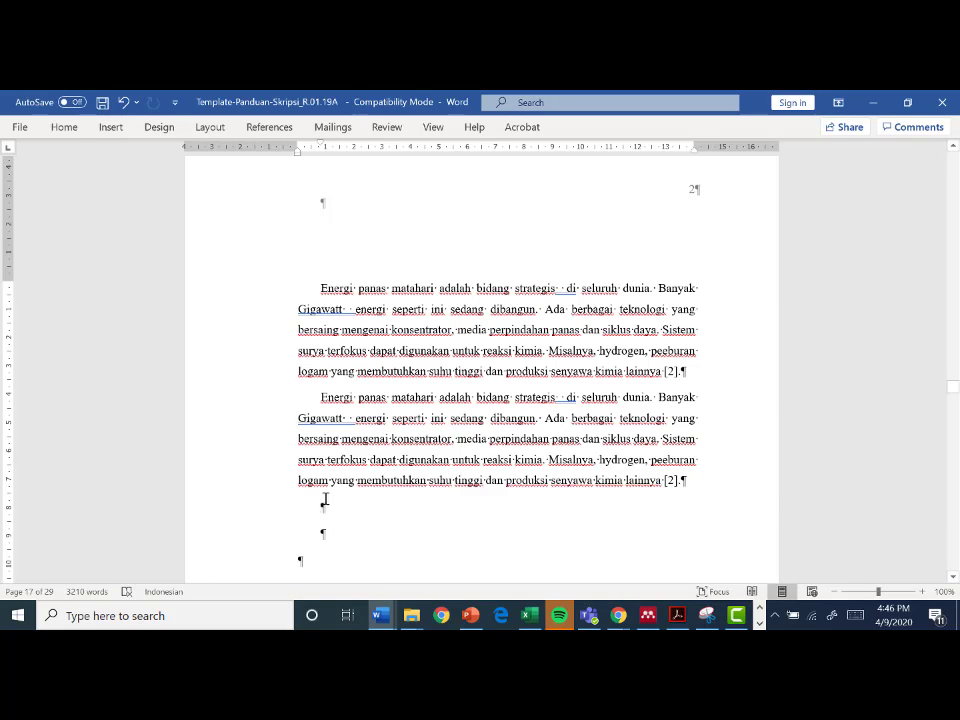
left_click(210, 128)
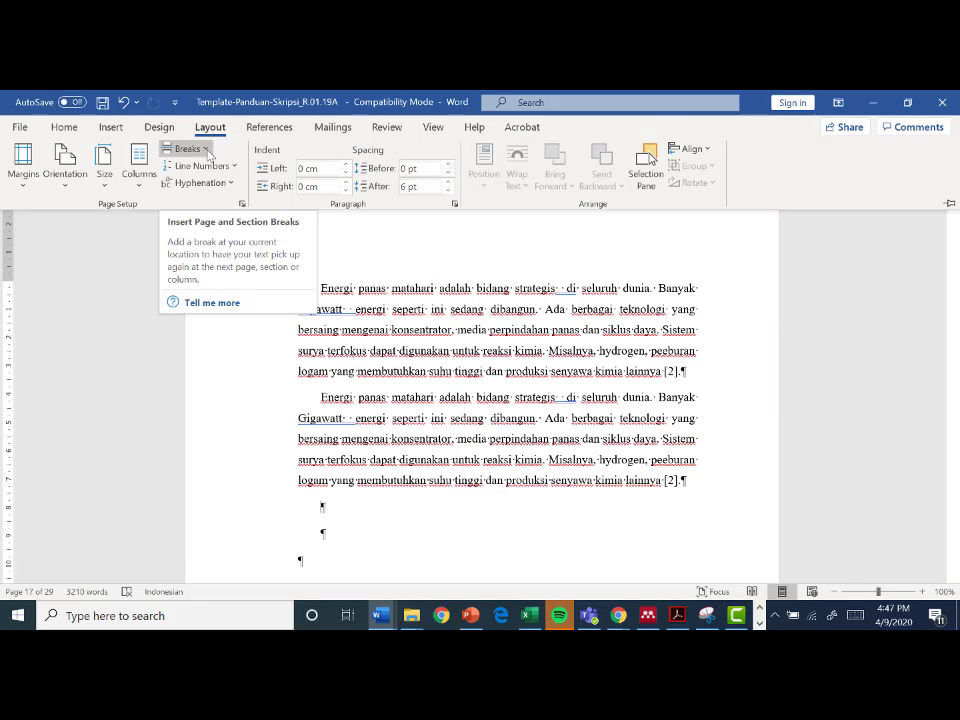
left_click(208, 152)
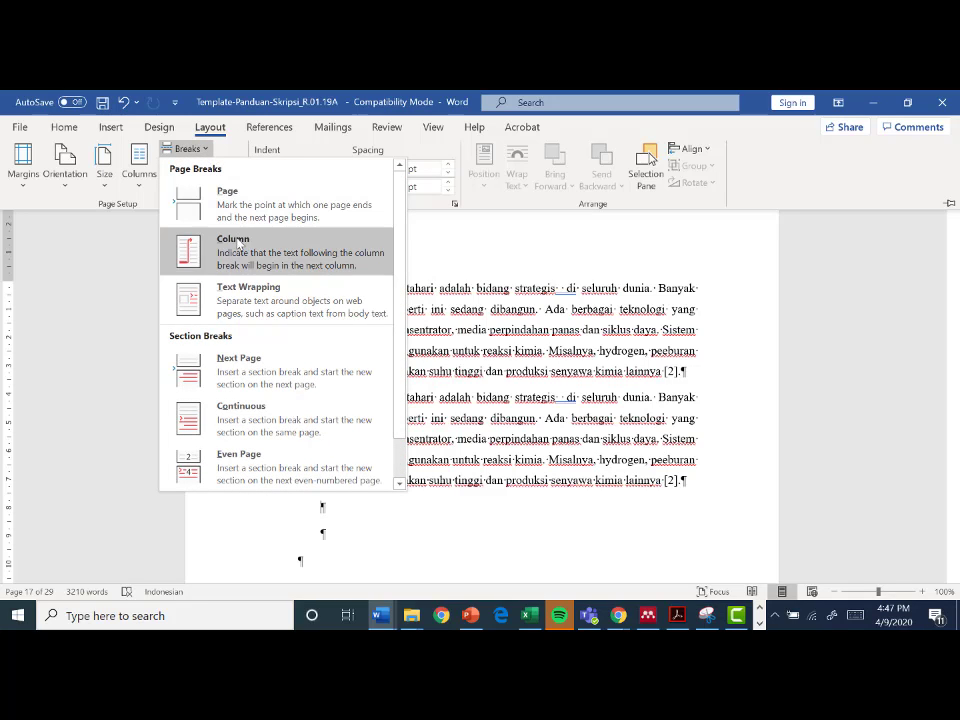
left_click(268, 380)
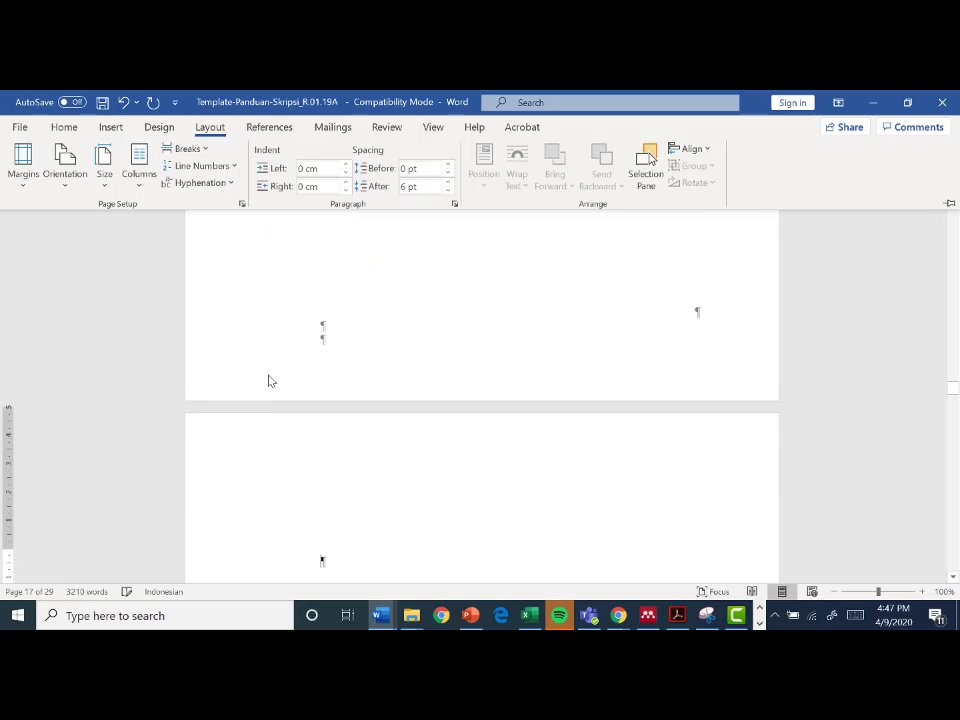
Step: Examine the section break mark and the page numbers from the last pages of BAB 1 to the BAB 2 heading
scroll(397, 455, "down", 2)
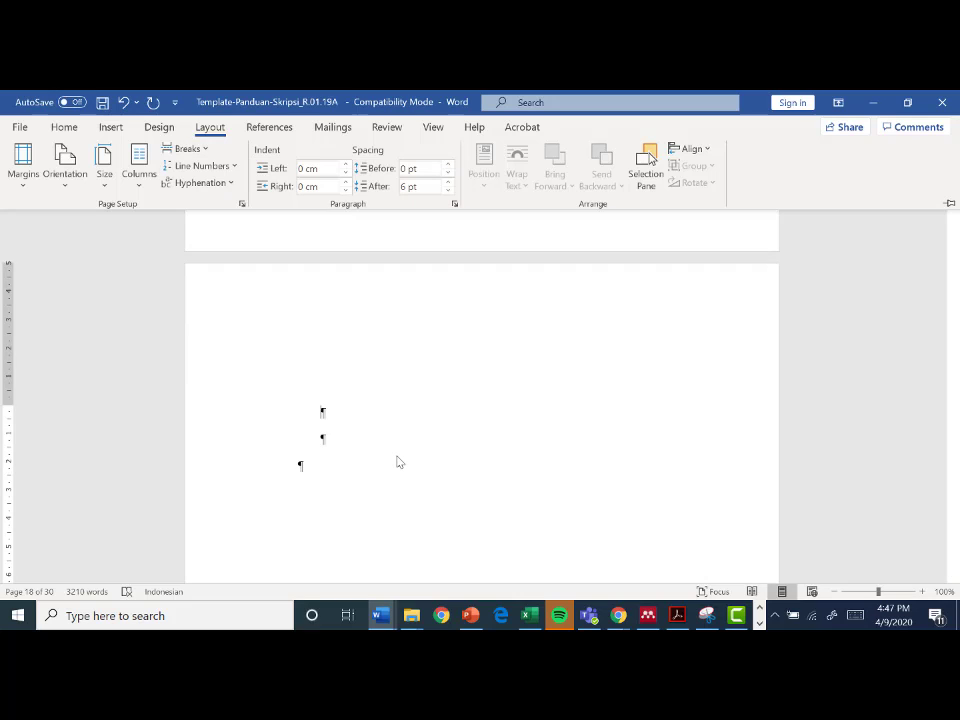
scroll(397, 458, "down", 1)
scroll(399, 455, "up", 4)
scroll(399, 456, "up", 4)
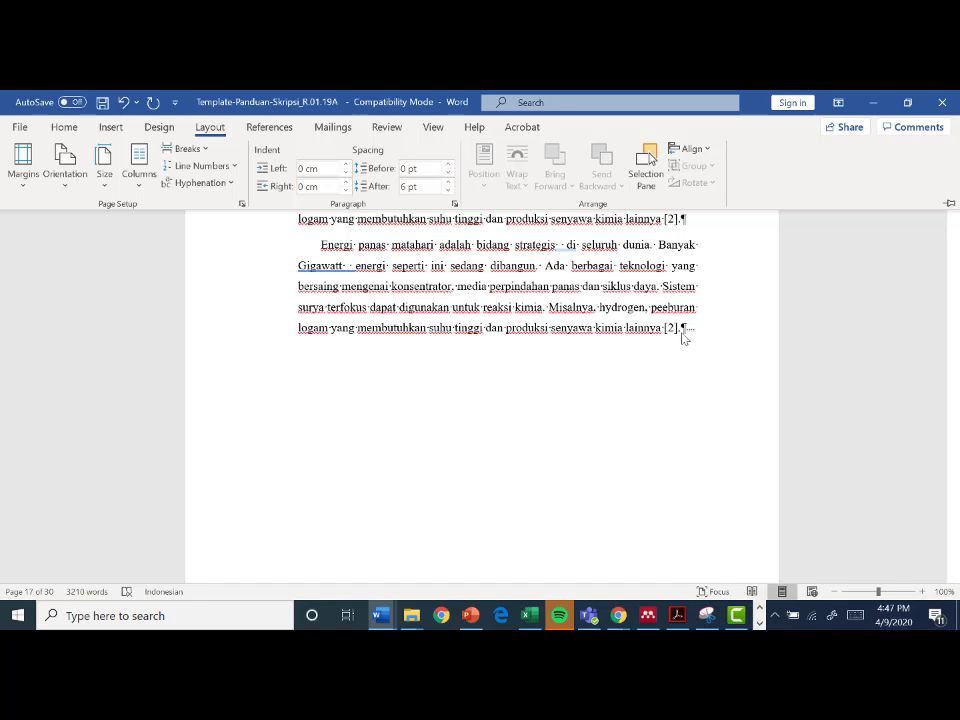
scroll(523, 484, "down", 8)
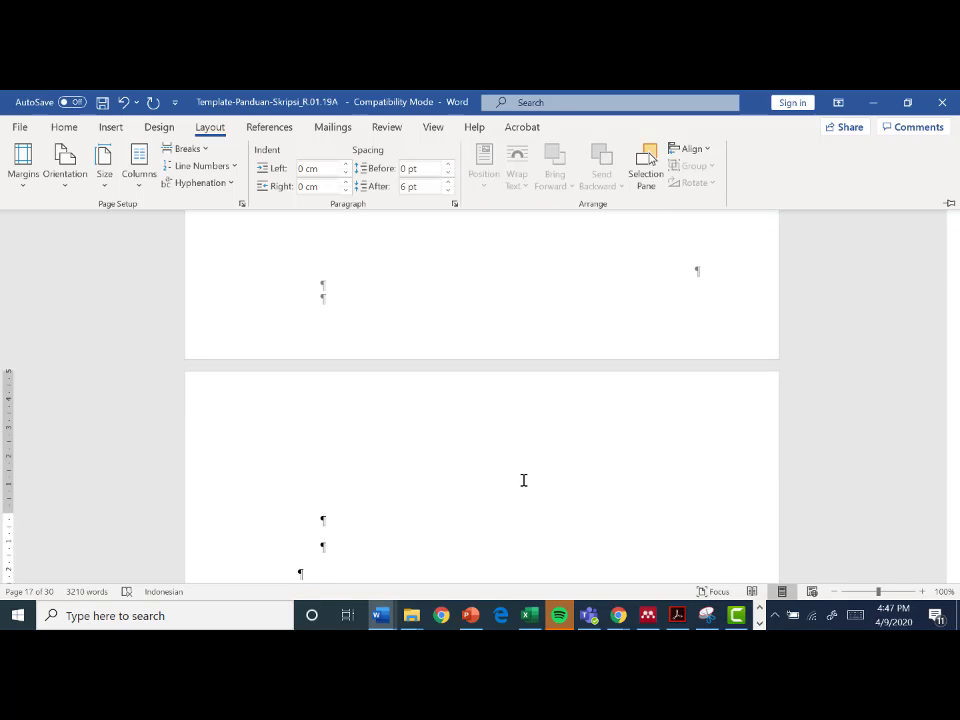
scroll(523, 480, "down", 5)
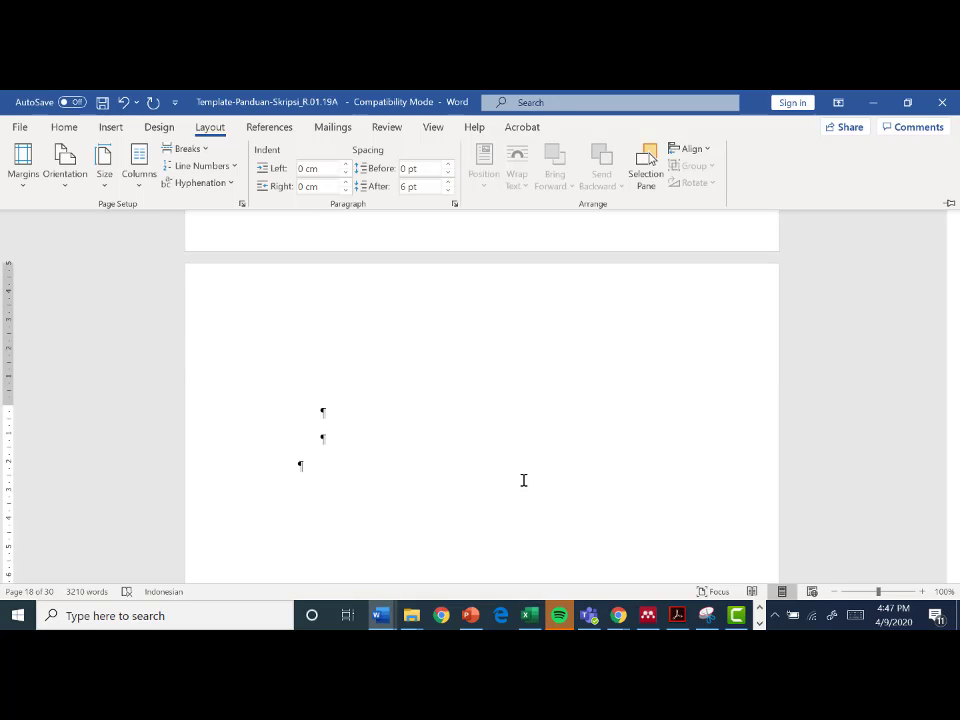
scroll(523, 479, "down", 8)
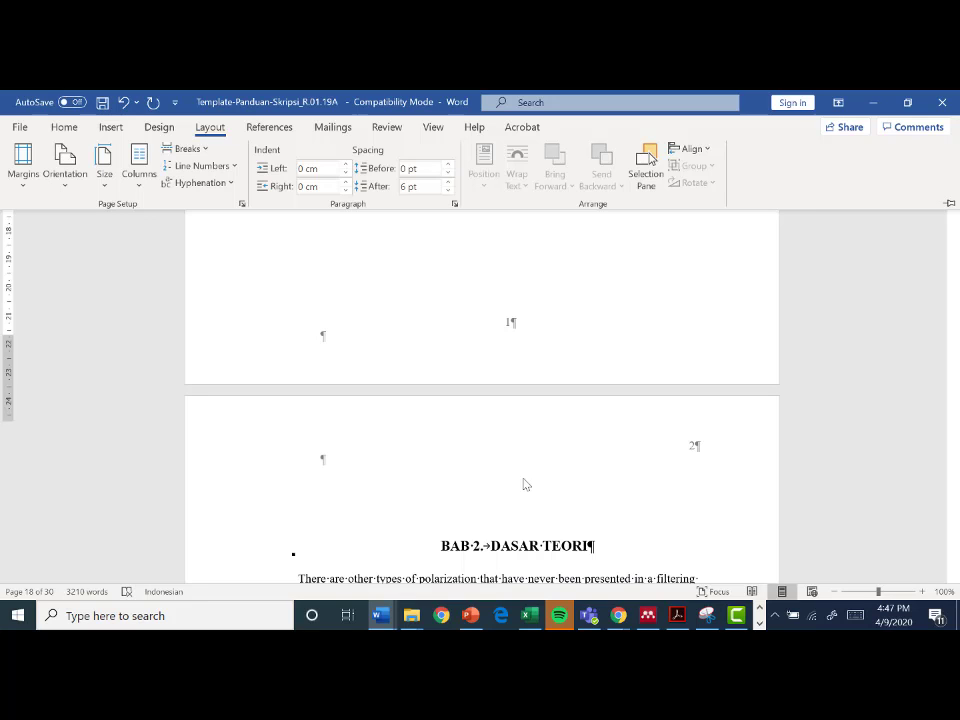
scroll(523, 482, "up", 8)
scroll(523, 479, "up", 3)
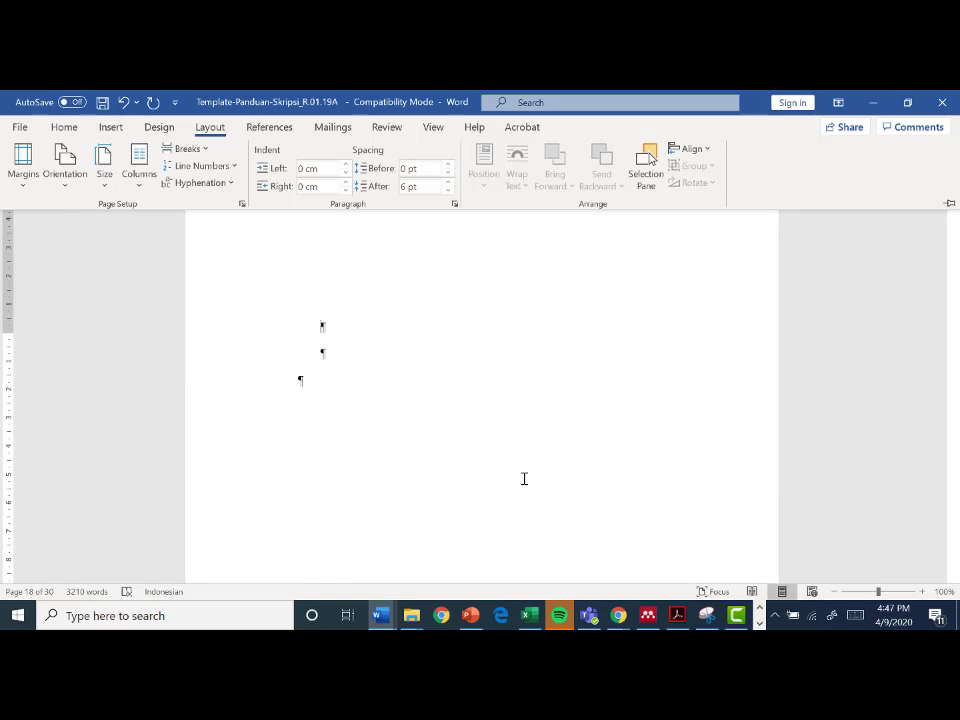
scroll(523, 479, "up", 3)
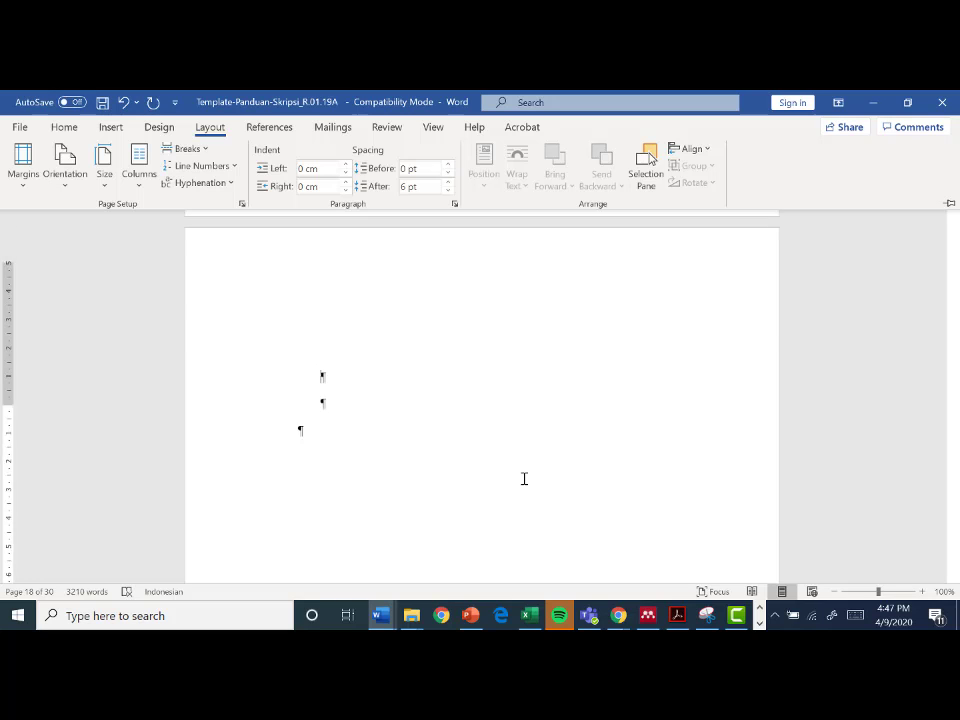
scroll(523, 479, "up", 8)
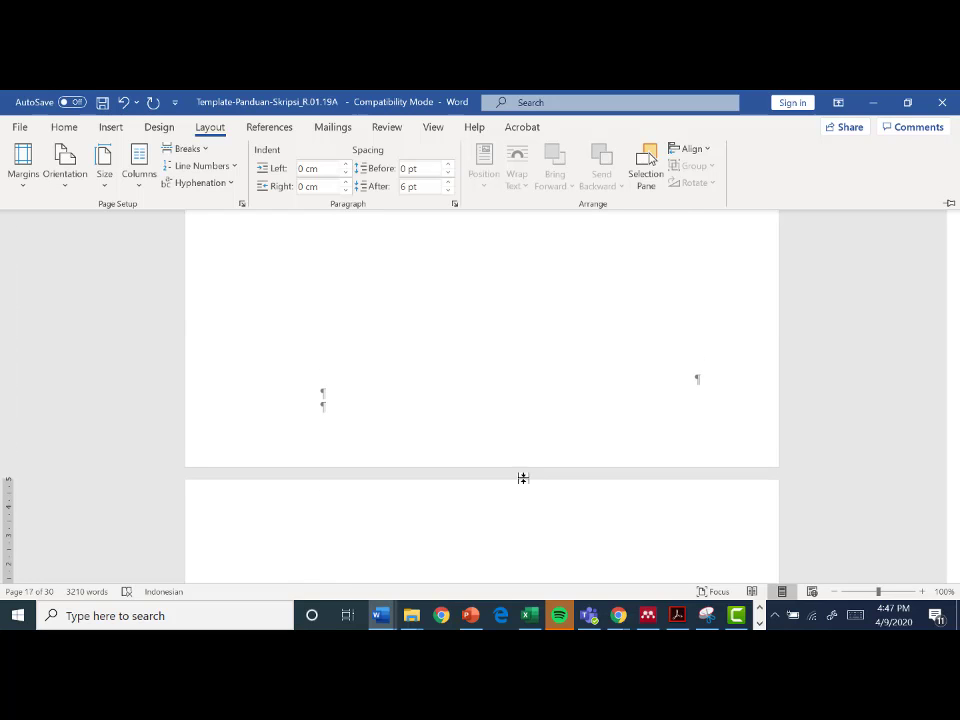
scroll(523, 479, "up", 2)
scroll(523, 479, "down", 4)
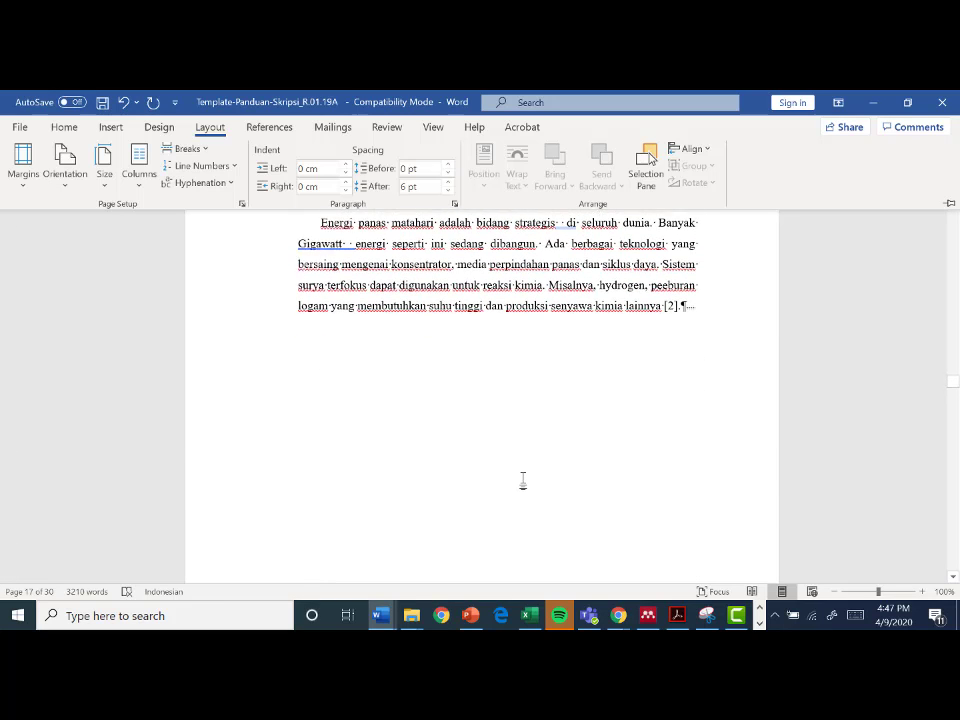
scroll(523, 479, "down", 1)
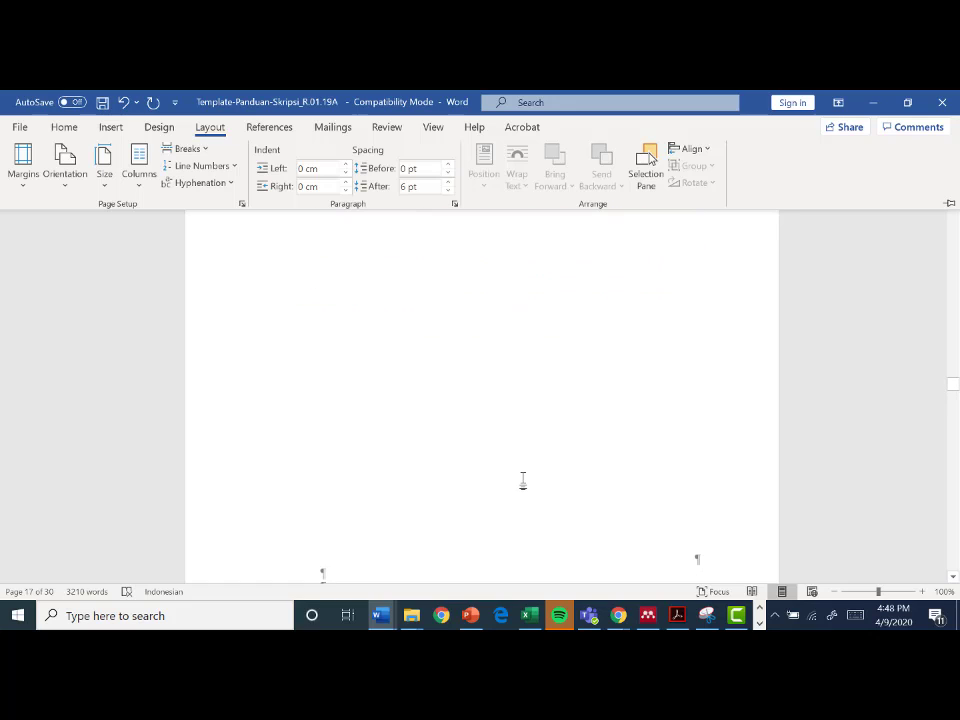
scroll(523, 479, "down", 3)
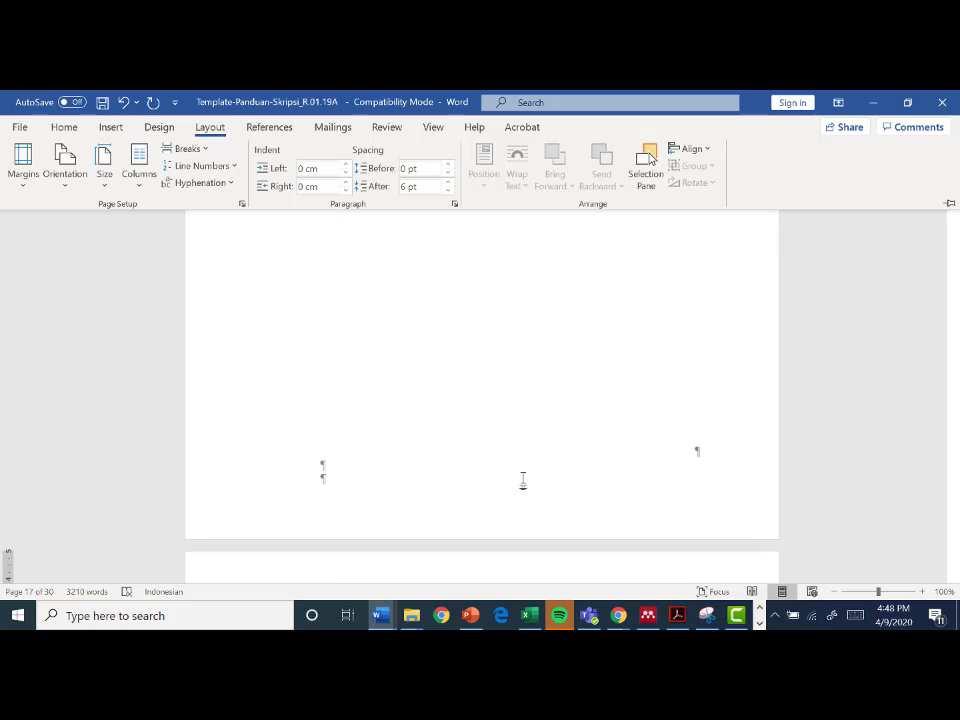
scroll(522, 482, "up", 1)
type("Energi panas matahari adalah bidang strategis di seluruh dunia. Banyak Gigawatt energi seperti ini sedang dibangun. Ada berbagai teknologi yang bersaing mengenai konsentrator, media perpindahan panas dan siklus daya. Sistem surya terfokus dapat digunakan untuk reaksi kimia. Misalnya, hydrogen, peeburan logam yang membutuhkan suhu tinggi dan produksi senyawa kimia lainnya [2].")
scroll(514, 362, "up", 6)
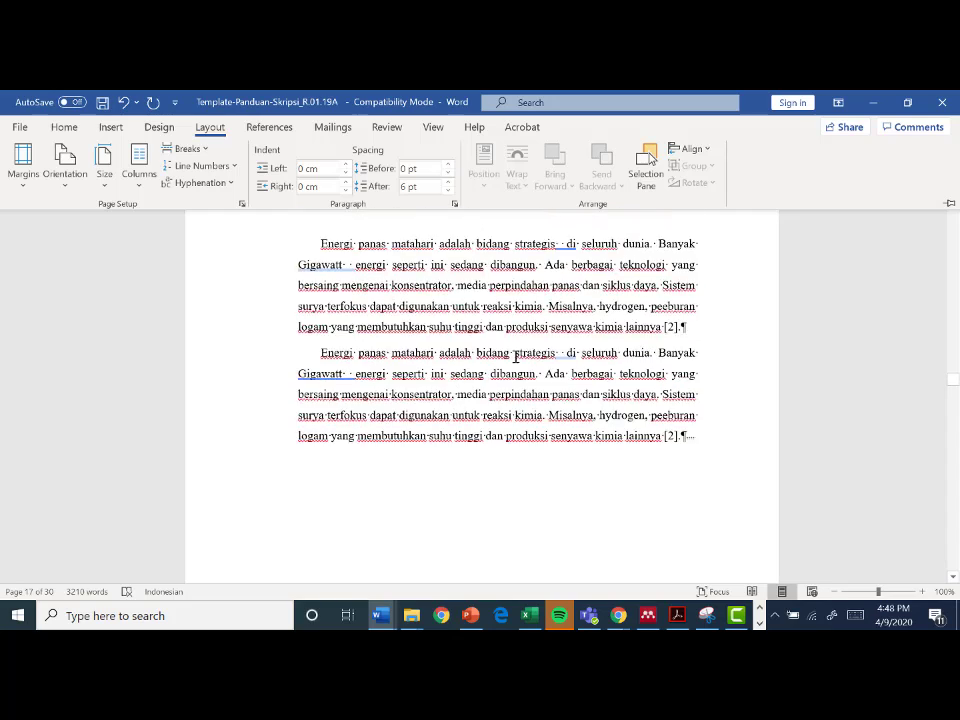
scroll(516, 357, "up", 5)
scroll(590, 405, "down", 2)
scroll(590, 405, "up", 3)
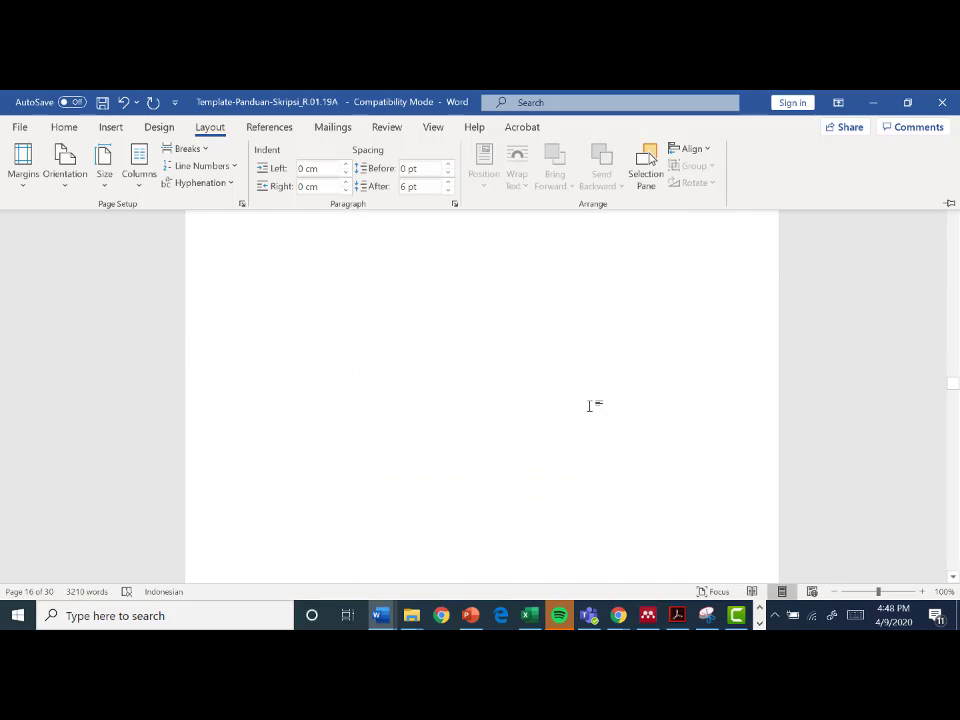
scroll(590, 405, "up", 10)
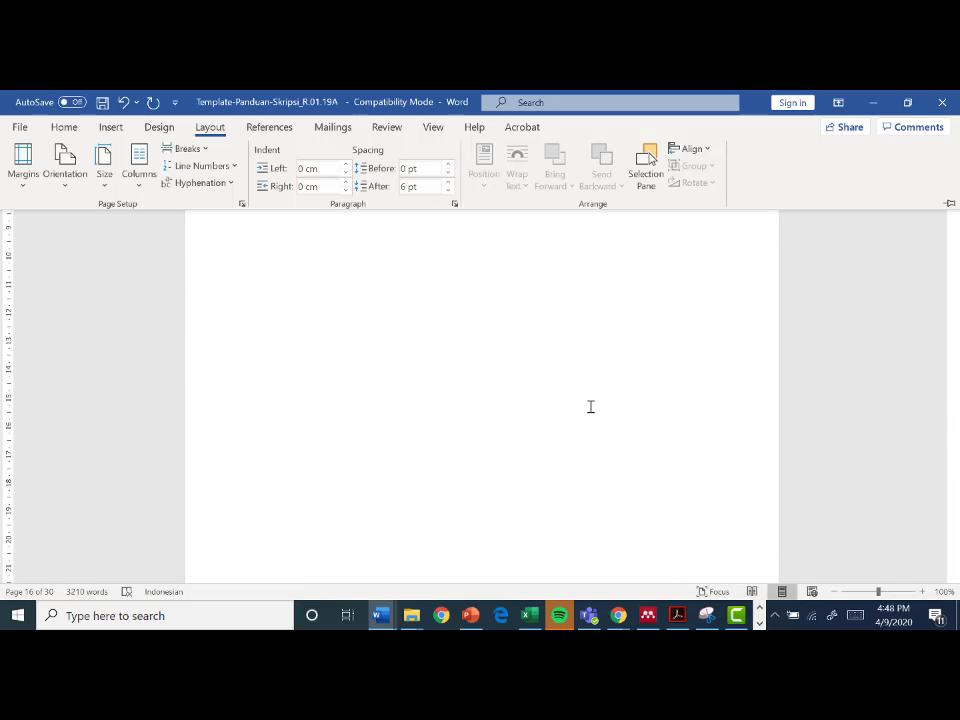
scroll(590, 405, "down", 8)
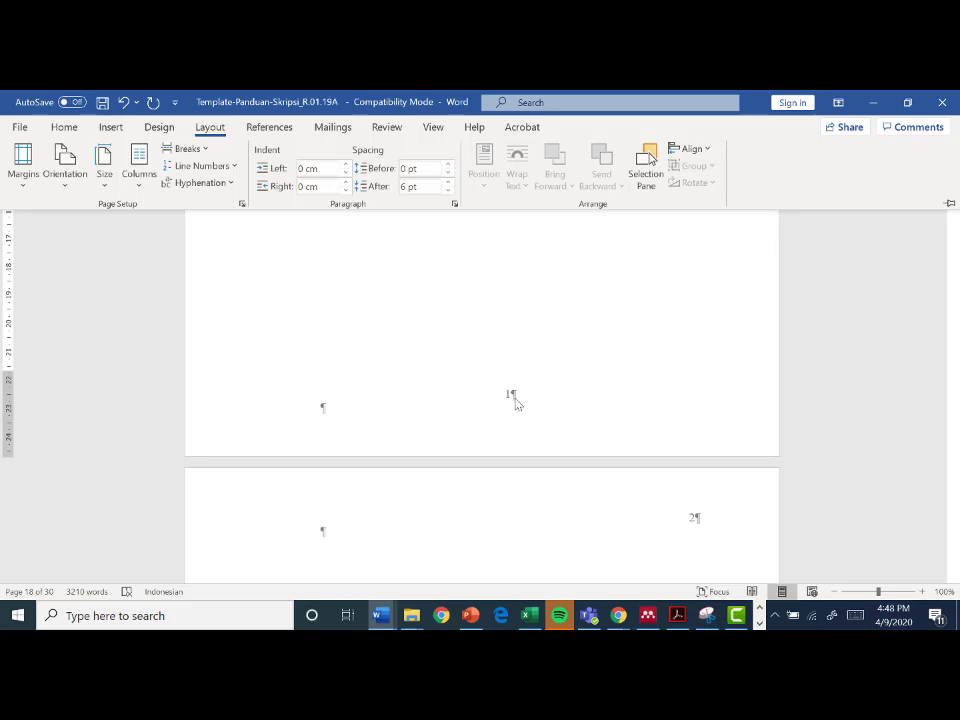
scroll(525, 428, "down", 4)
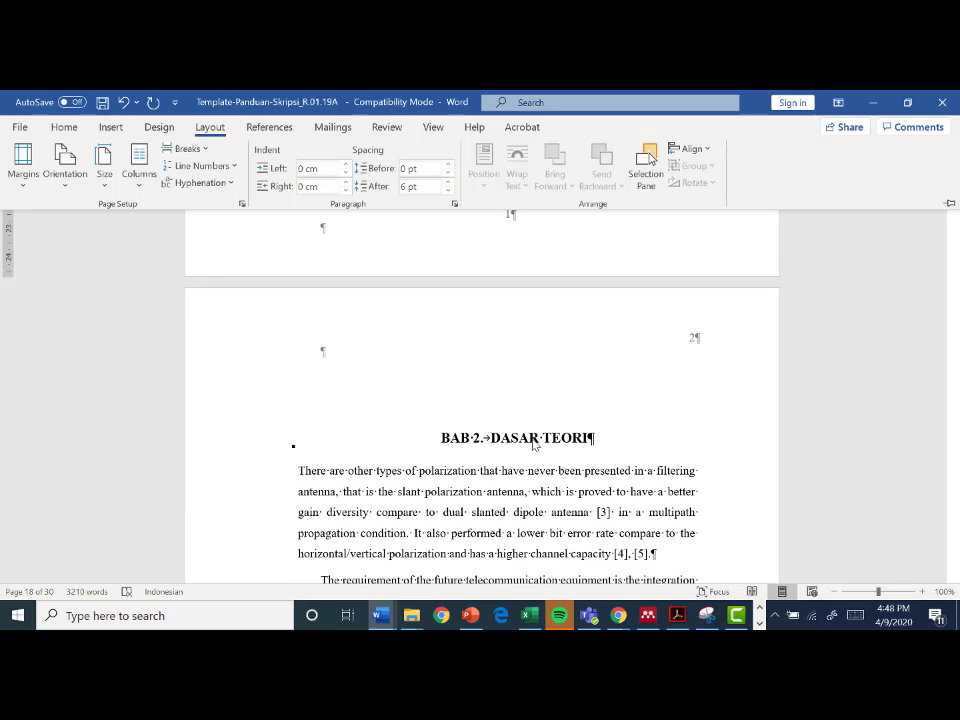
Step: Delete the three empty paragraphs on the blank page before the BAB 2 heading
scroll(533, 443, "up", 12)
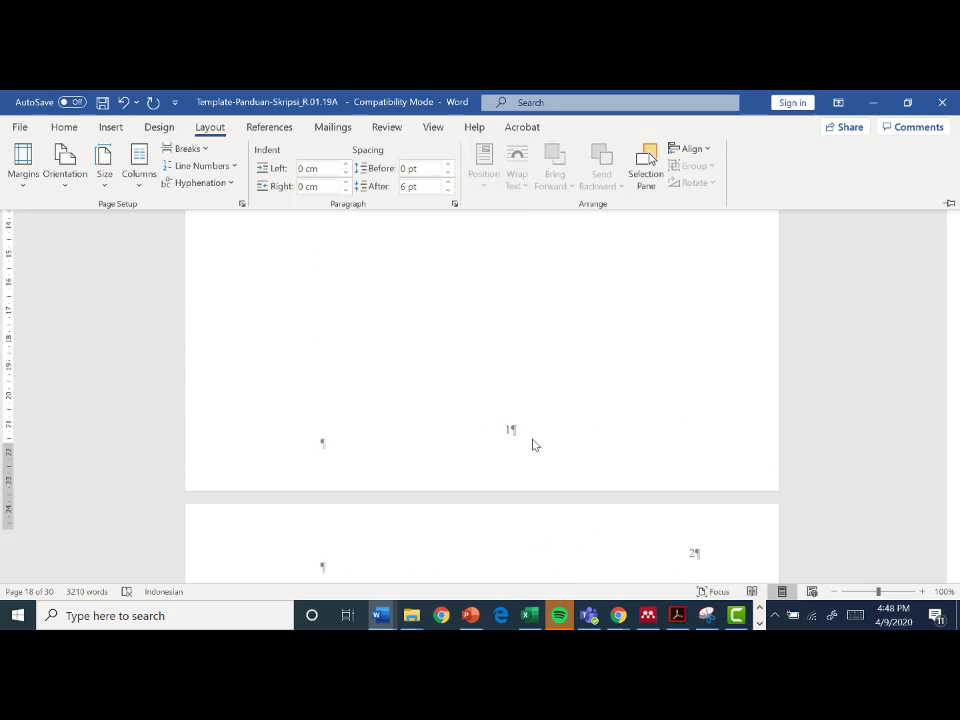
scroll(520, 435, "up", 2)
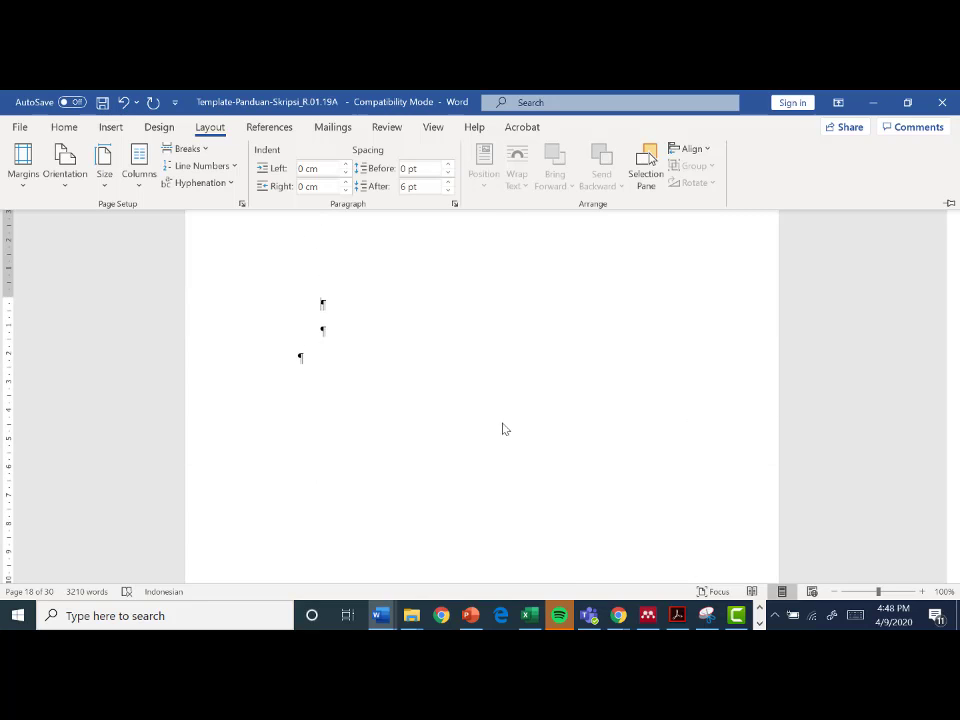
key("ctrl+F1")
left_click(302, 361)
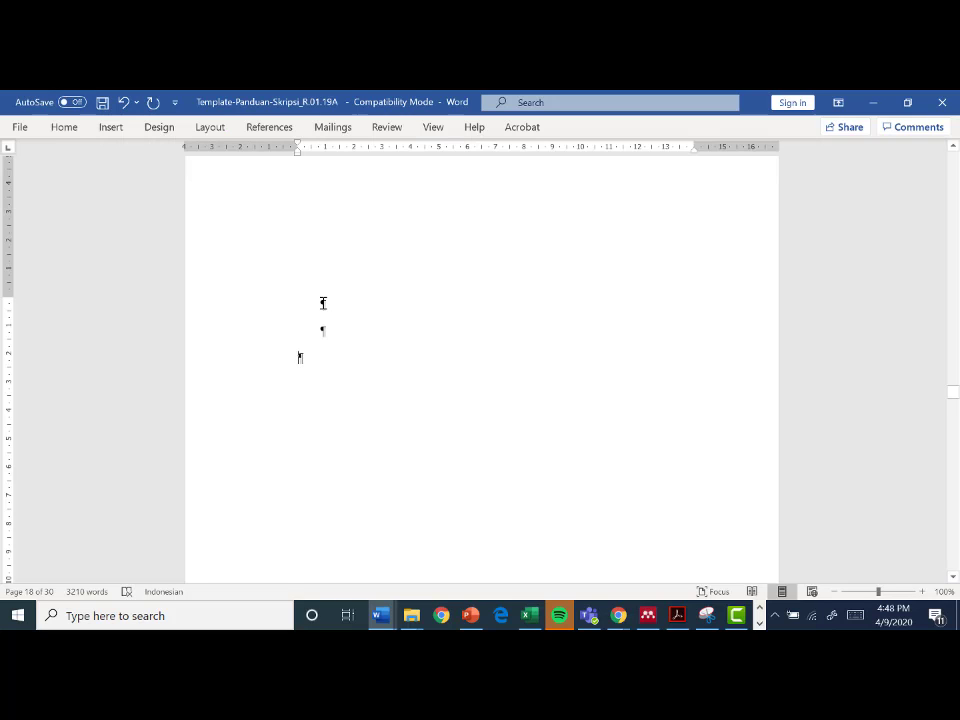
left_click_drag(322, 303, 328, 368)
key("Delete")
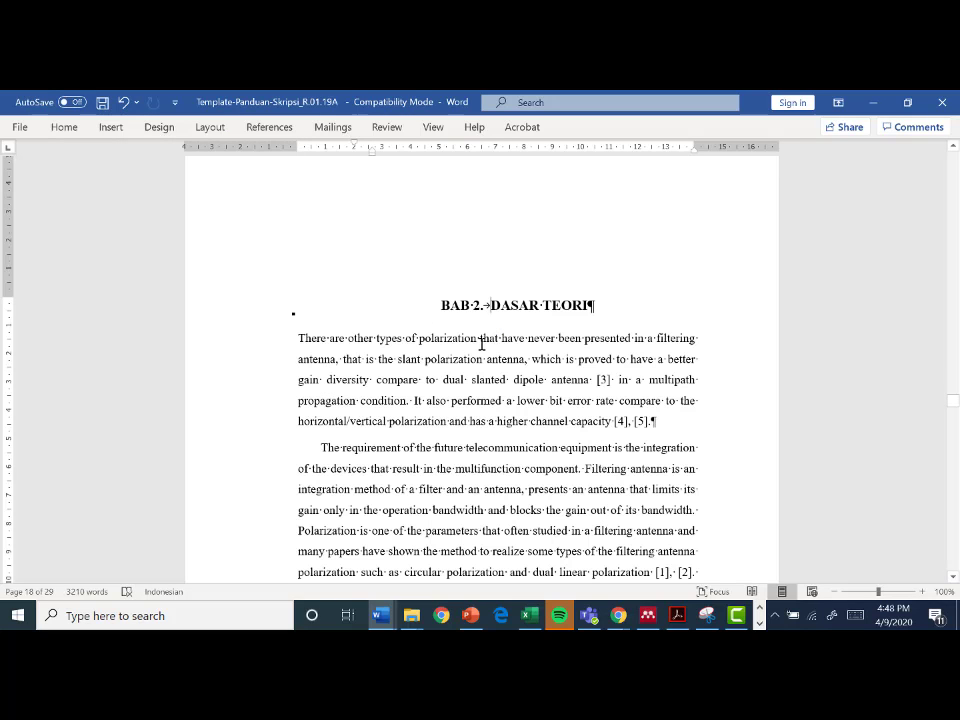
Step: Check the page numbers from the end of BAB 1 through the first BAB 2 pages and open the Section 7 first-page footer for editing
scroll(482, 344, "up", 3)
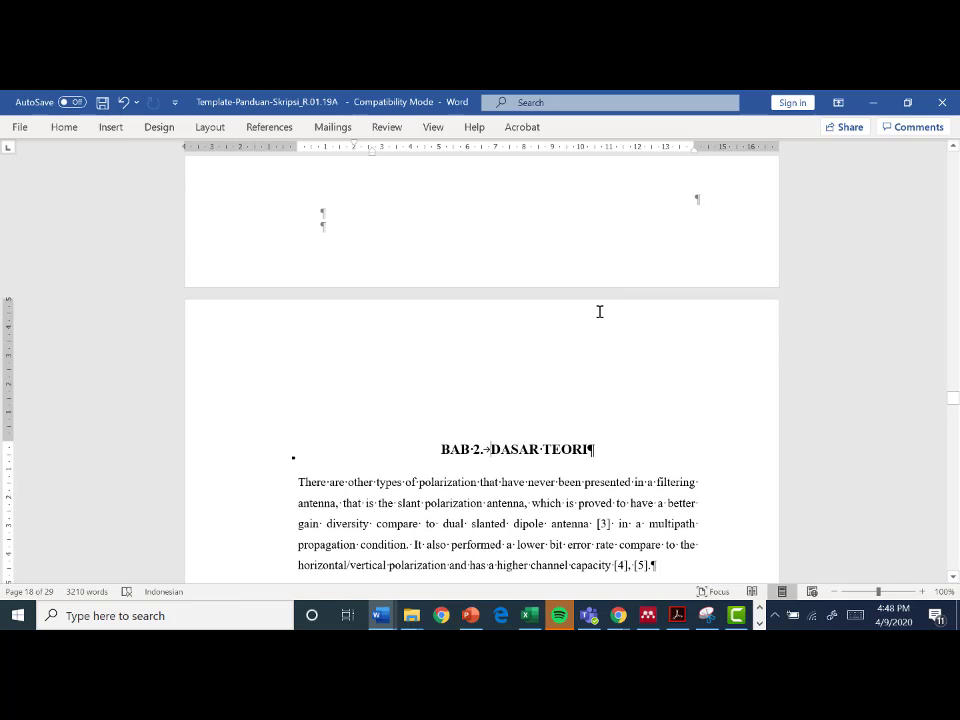
scroll(600, 318, "up", 3)
scroll(600, 318, "up", 10)
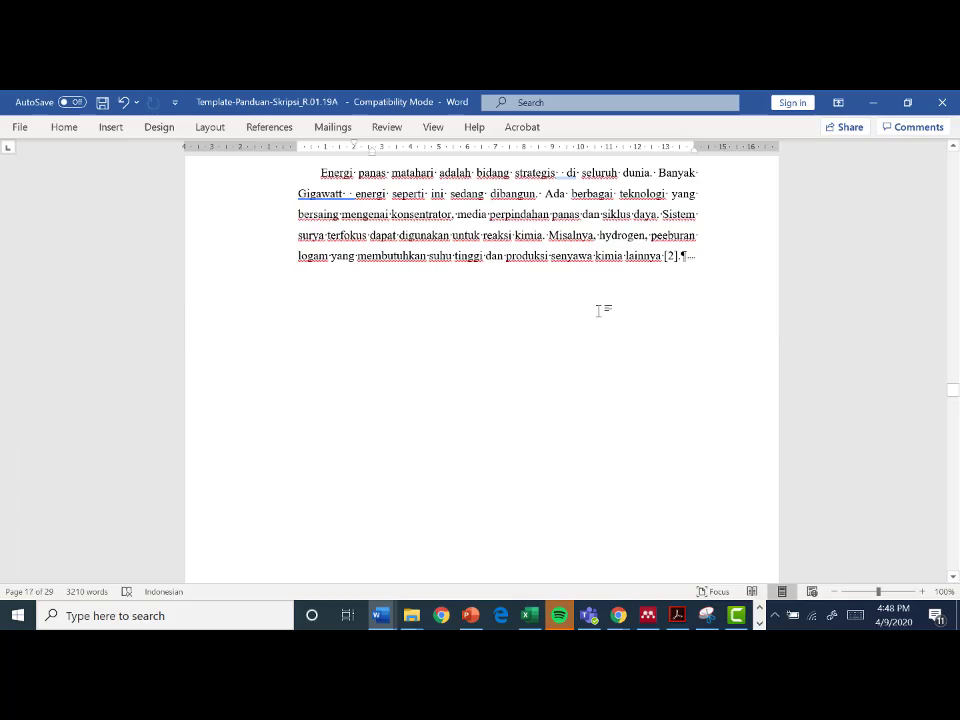
scroll(599, 311, "down", 6)
scroll(602, 330, "down", 13)
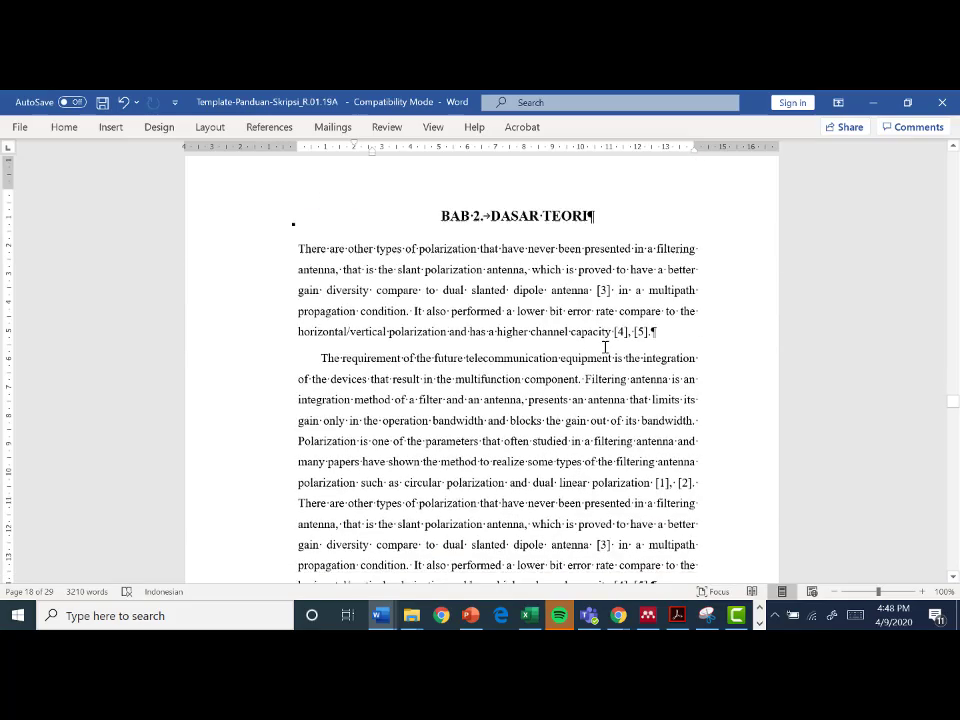
scroll(605, 346, "down", 5)
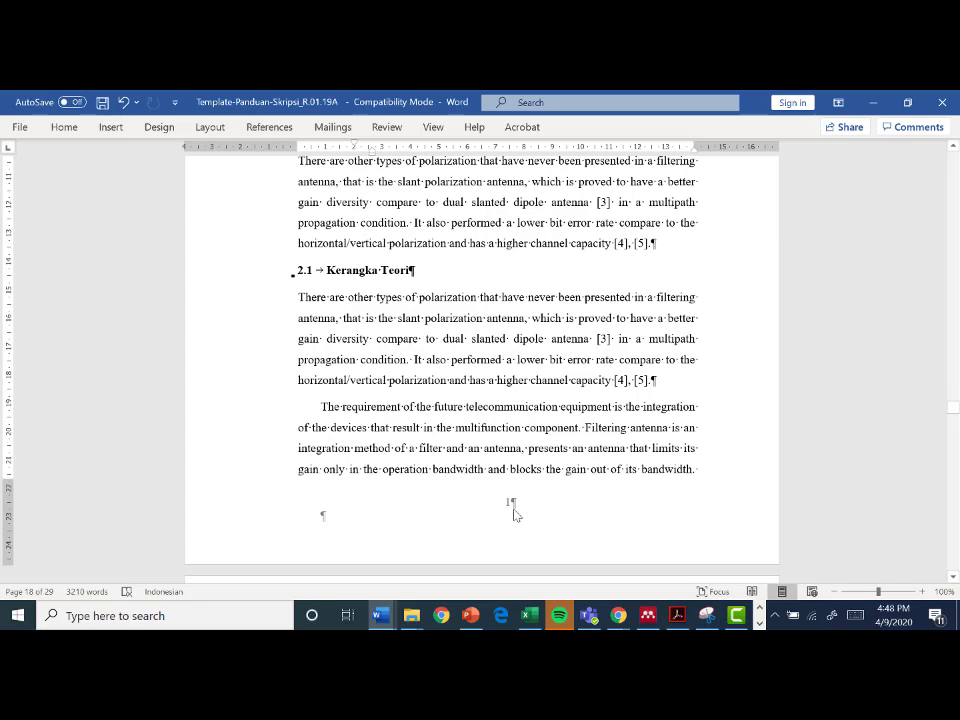
scroll(568, 497, "down", 6)
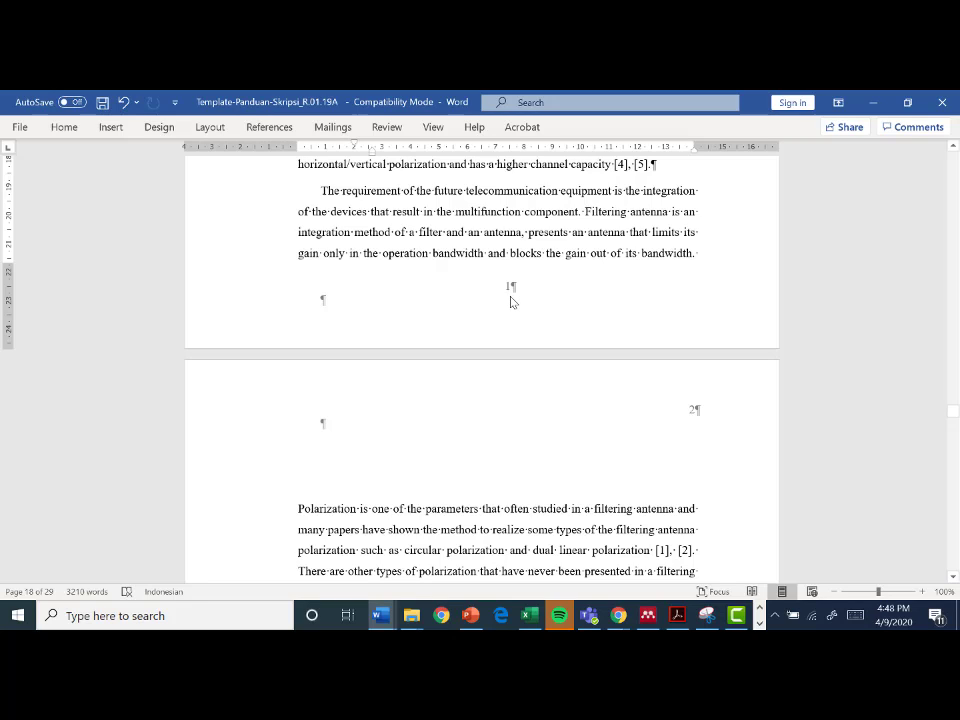
double_click(511, 302)
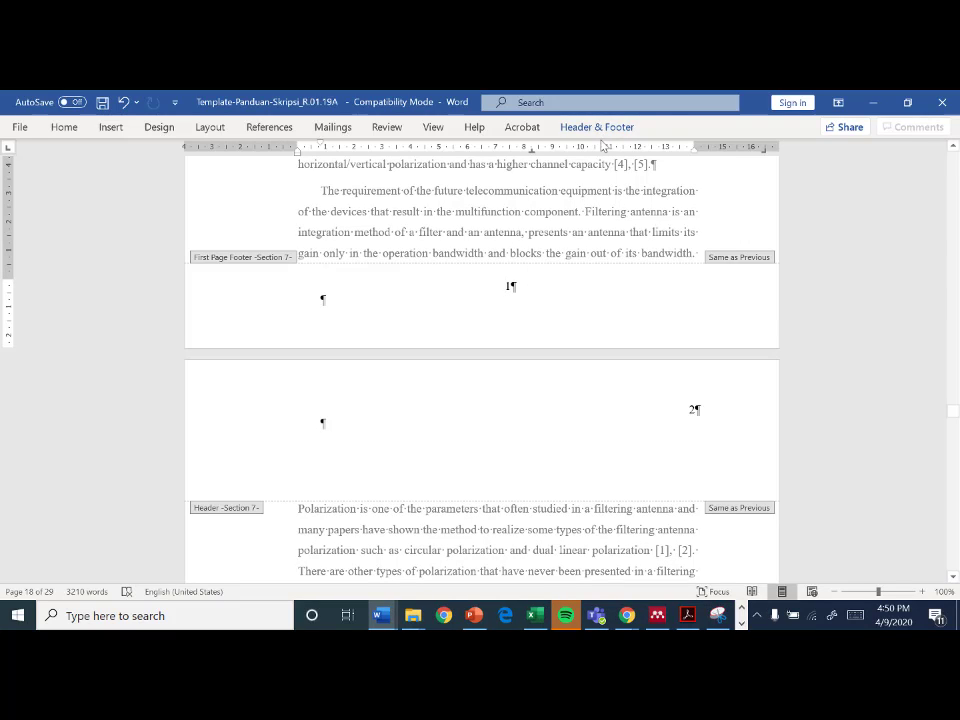
Step: Set Section 7's page numbering to continue from the previous section and leave footer editing
left_click(598, 128)
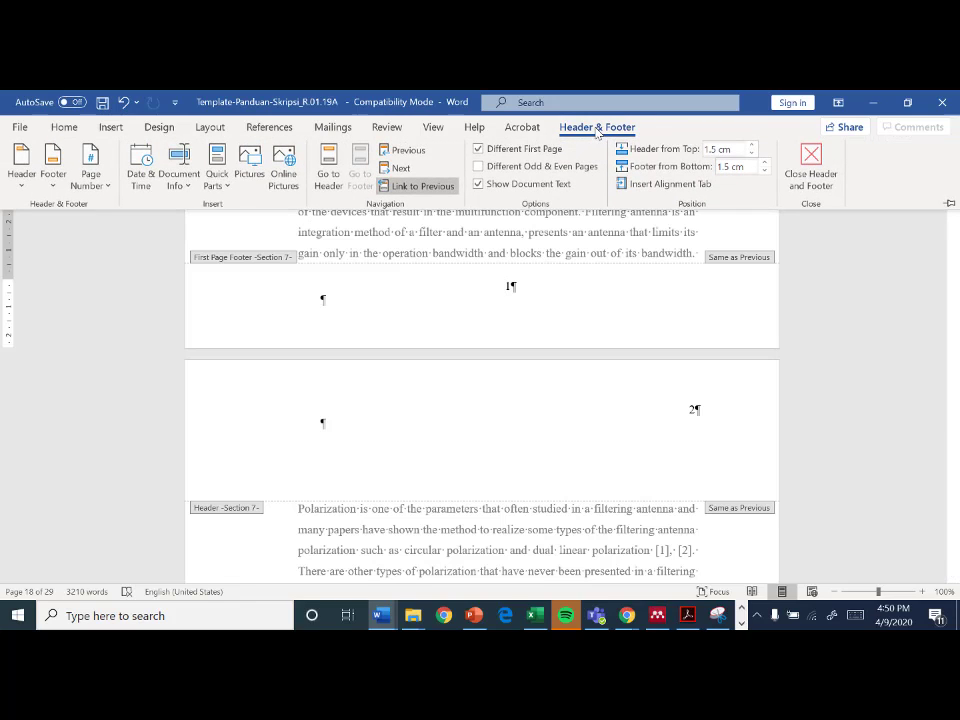
left_click(108, 186)
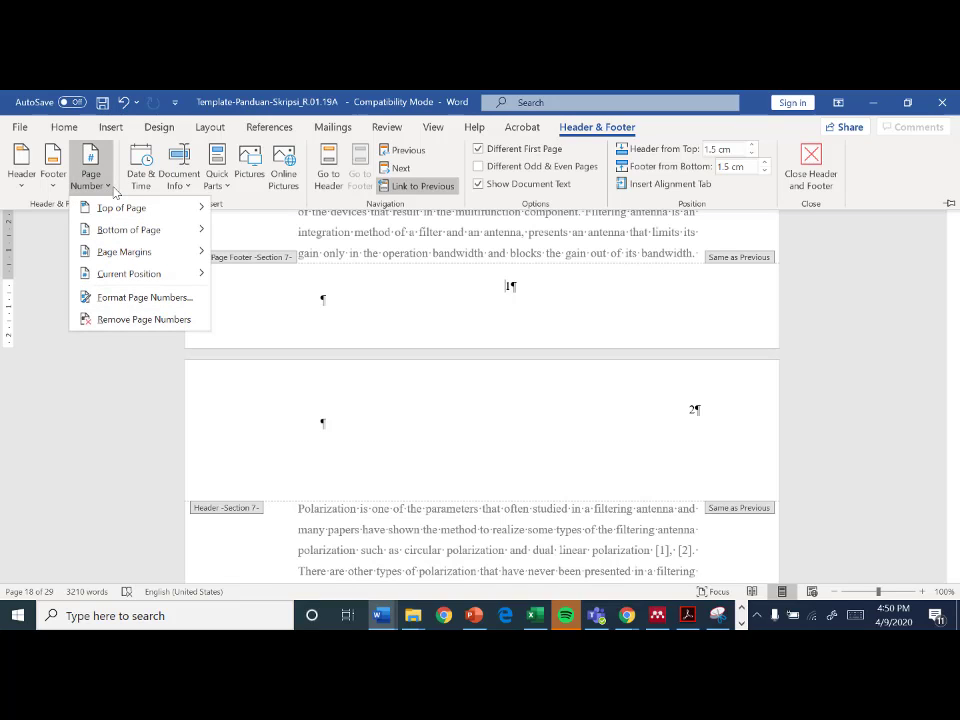
left_click(117, 298)
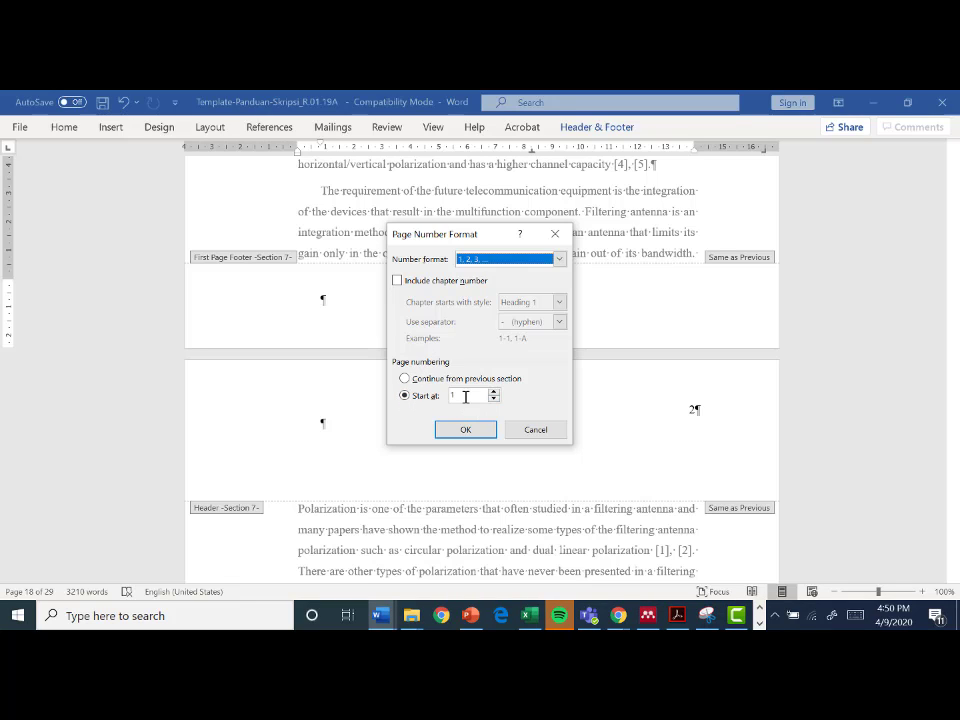
left_click(405, 379)
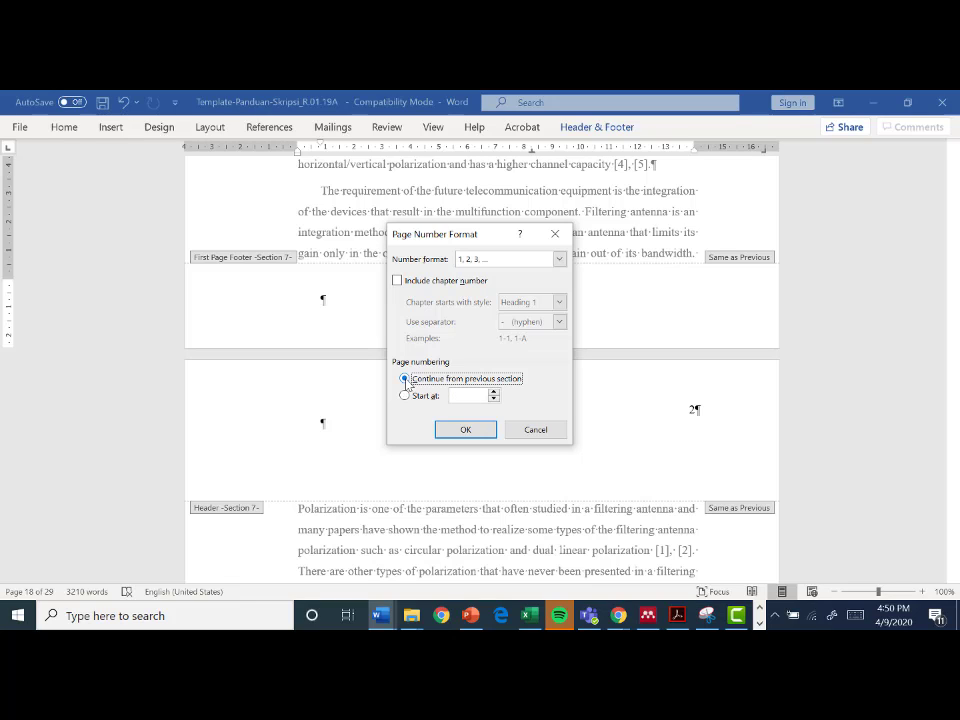
left_click(479, 435)
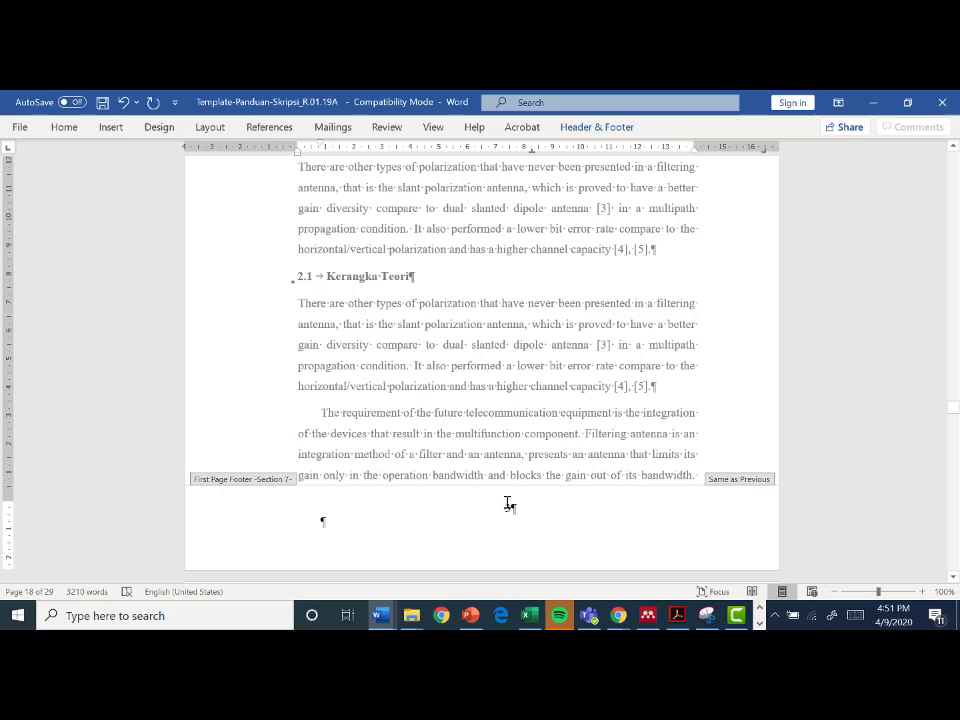
double_click(498, 411)
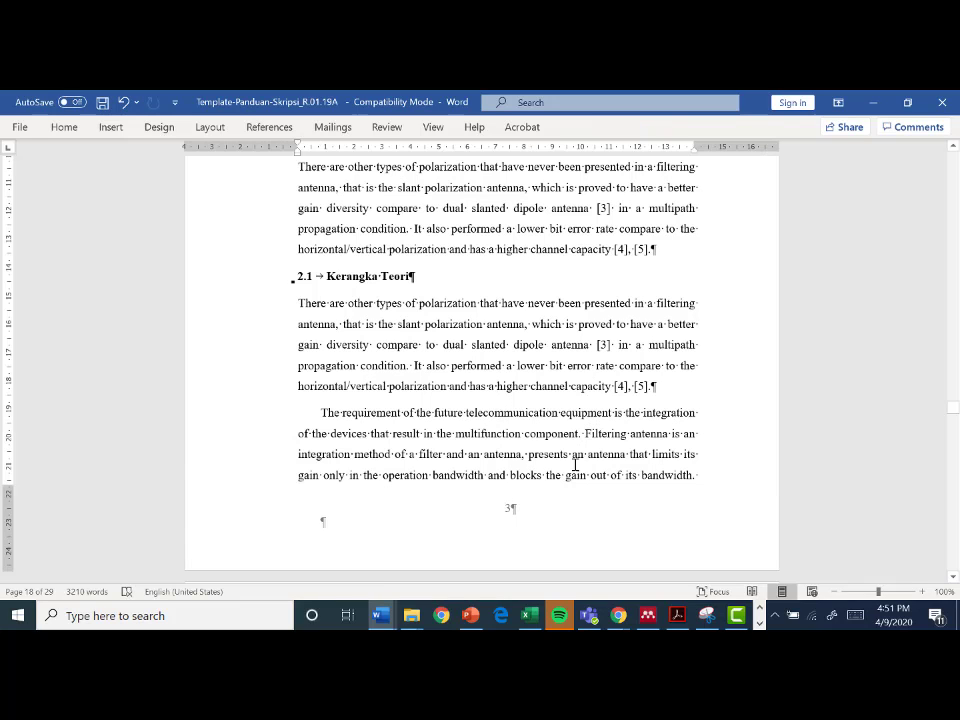
Step: Check the page numbers on the BAB 2 heading page and the page after it
scroll(562, 487, "up", 4)
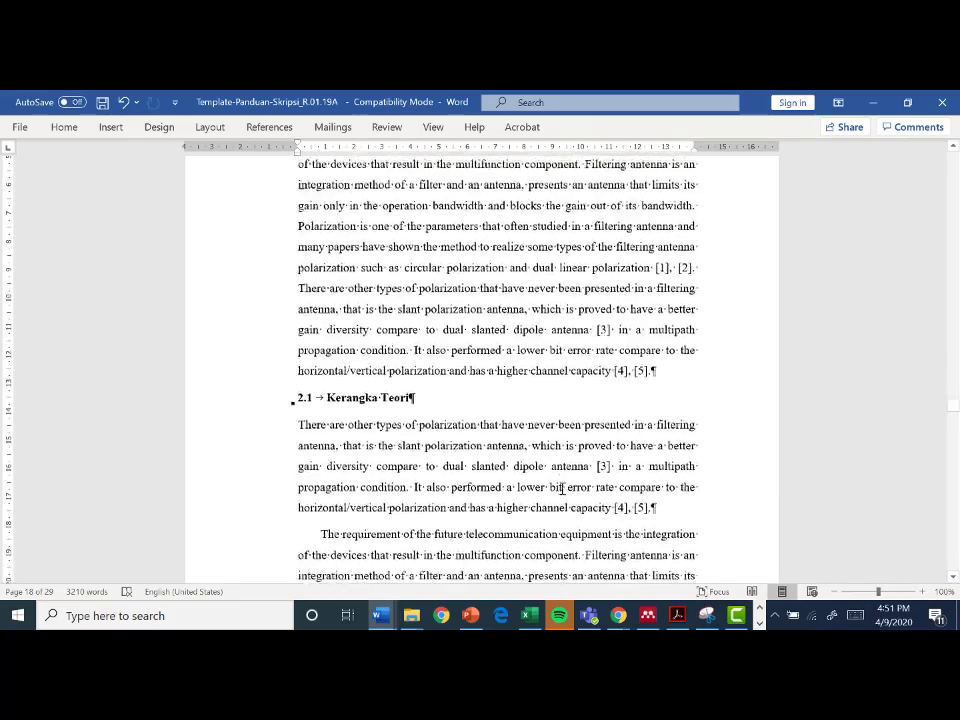
scroll(562, 489, "up", 1)
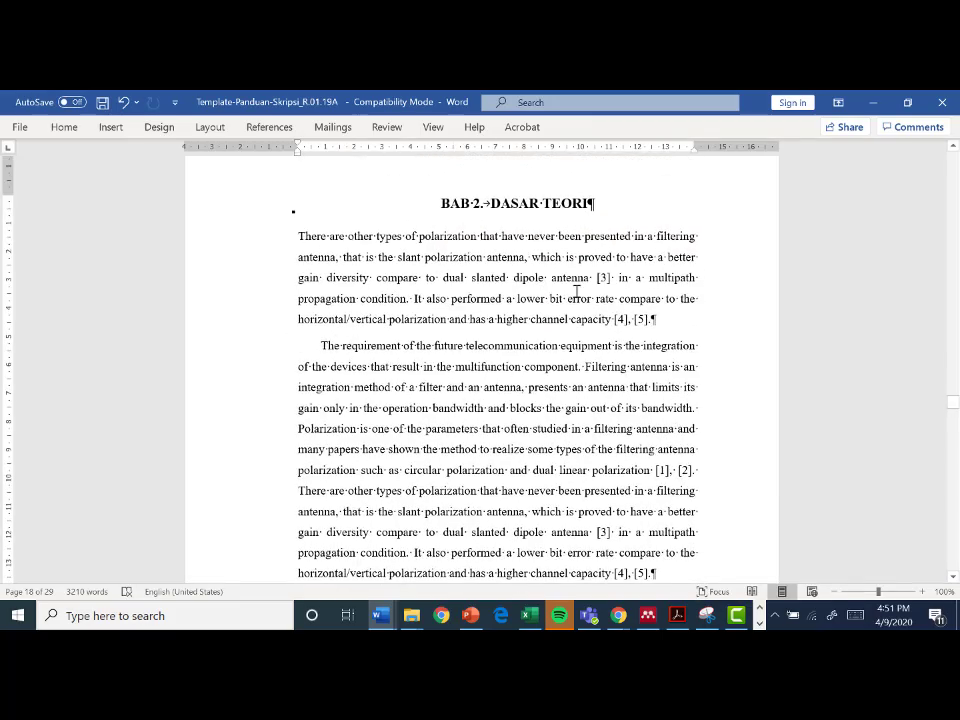
scroll(576, 291, "down", 5)
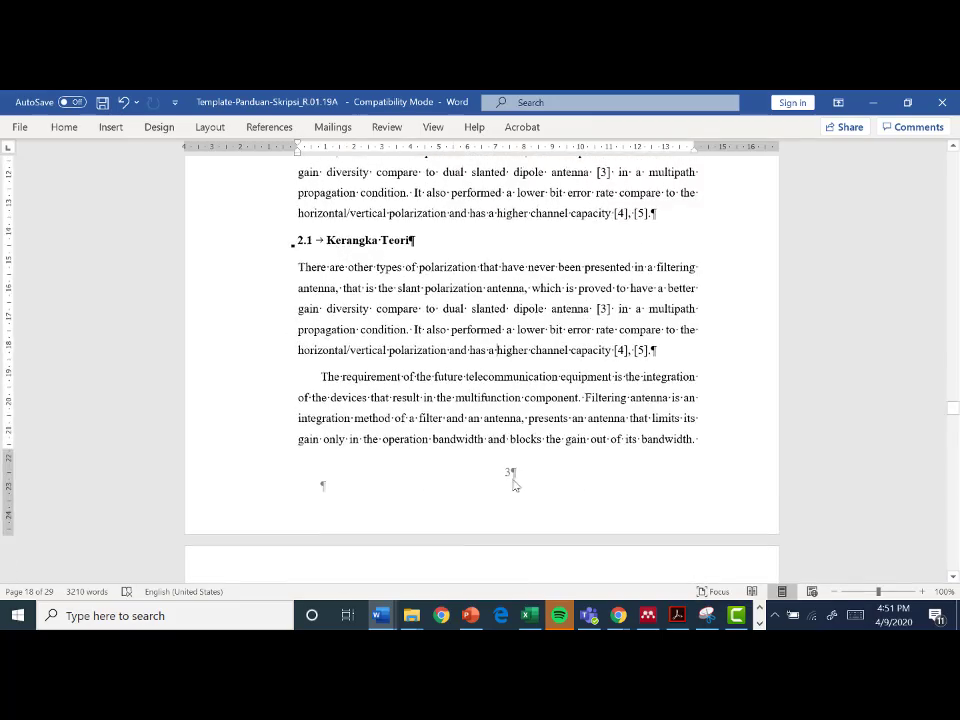
scroll(531, 476, "down", 1)
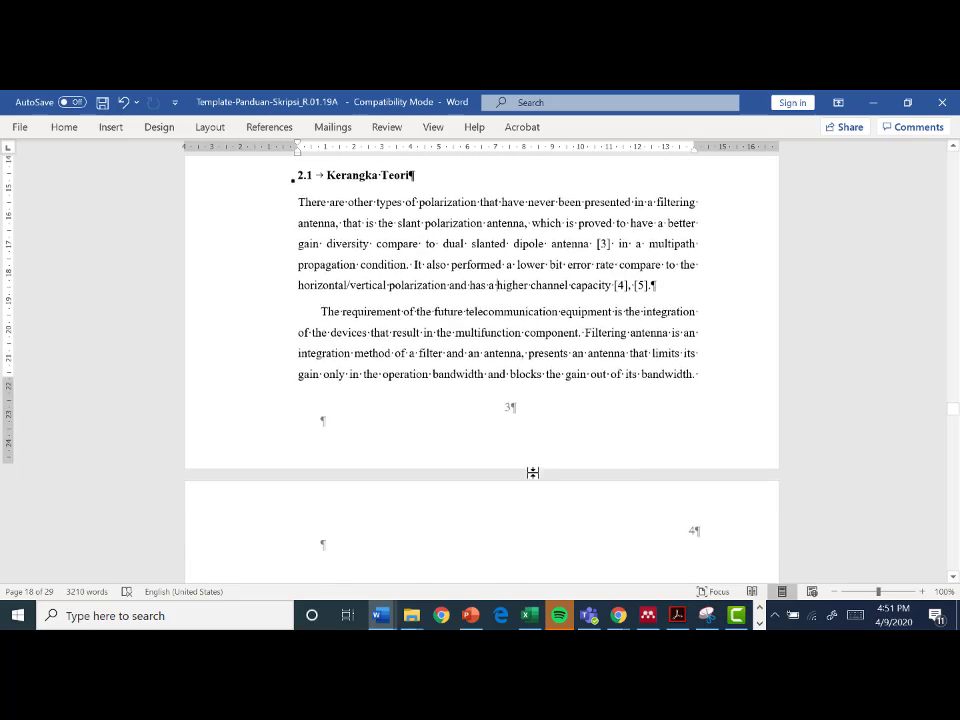
scroll(533, 475, "down", 1)
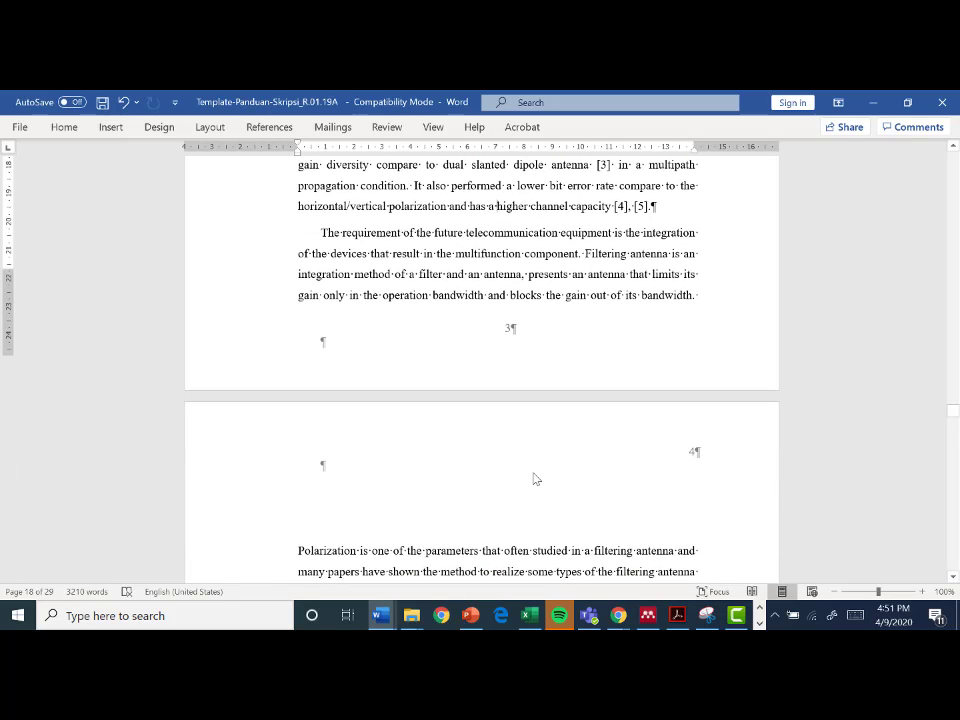
scroll(534, 476, "down", 1)
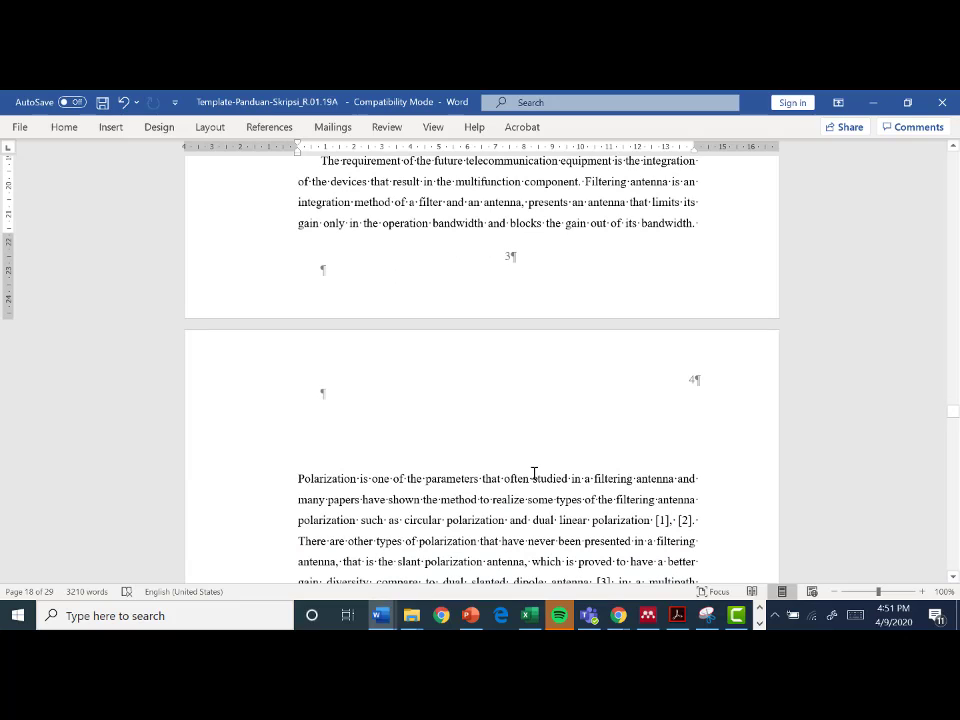